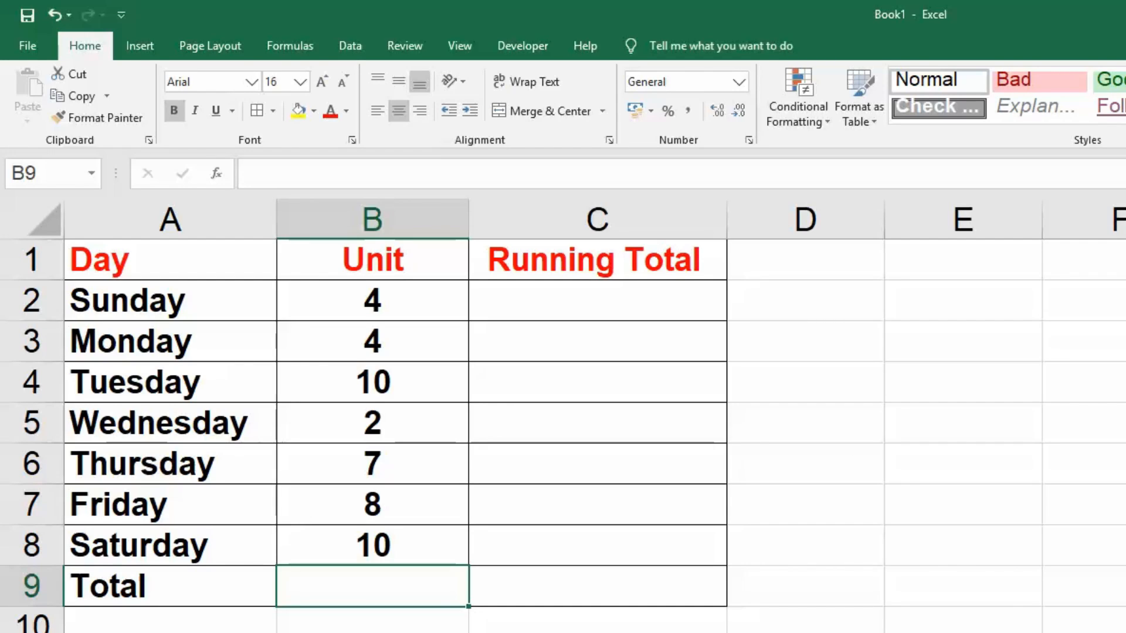
Step: Sum the Unit values into B9 with AutoSum, and clear that cell
{"action": "key", "text": "alt+equal"}
{"action": "key", "text": "Return"}
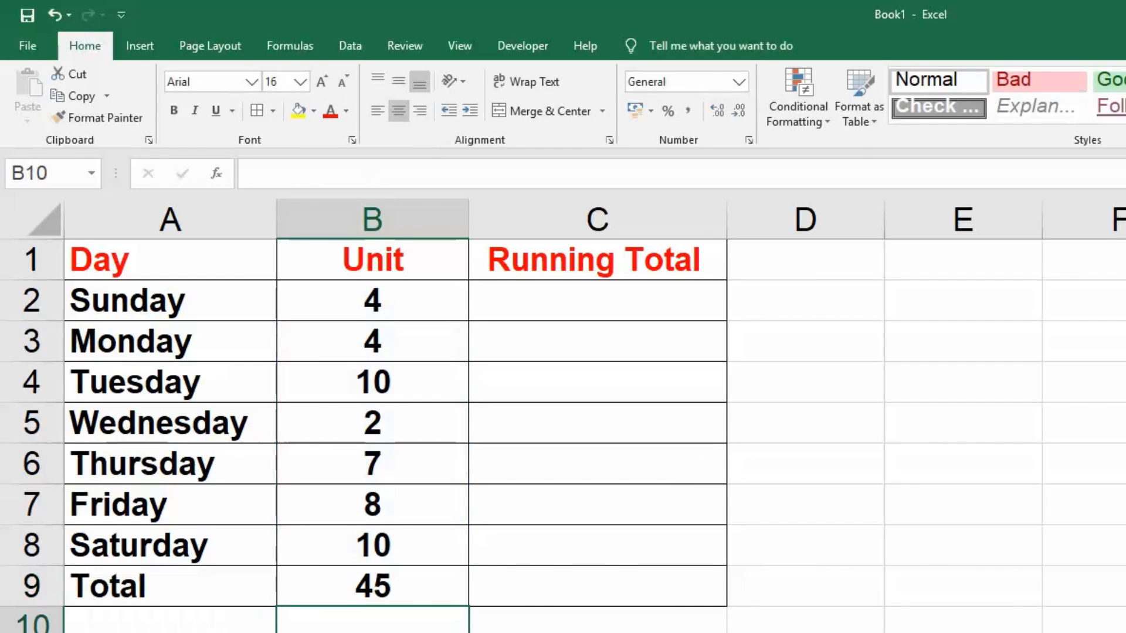
{"action": "left_click", "coordinate": [417, 586]}
{"action": "key", "text": "Delete"}
Step: AutoSum the selected Unit range B2:B9, and delete the resulting sum from the Total row
{"action": "left_click_drag", "start_coordinate": [443, 309], "coordinate": [424, 607]}
{"action": "left_click_drag", "start_coordinate": [384, 577], "coordinate": [384, 555]}
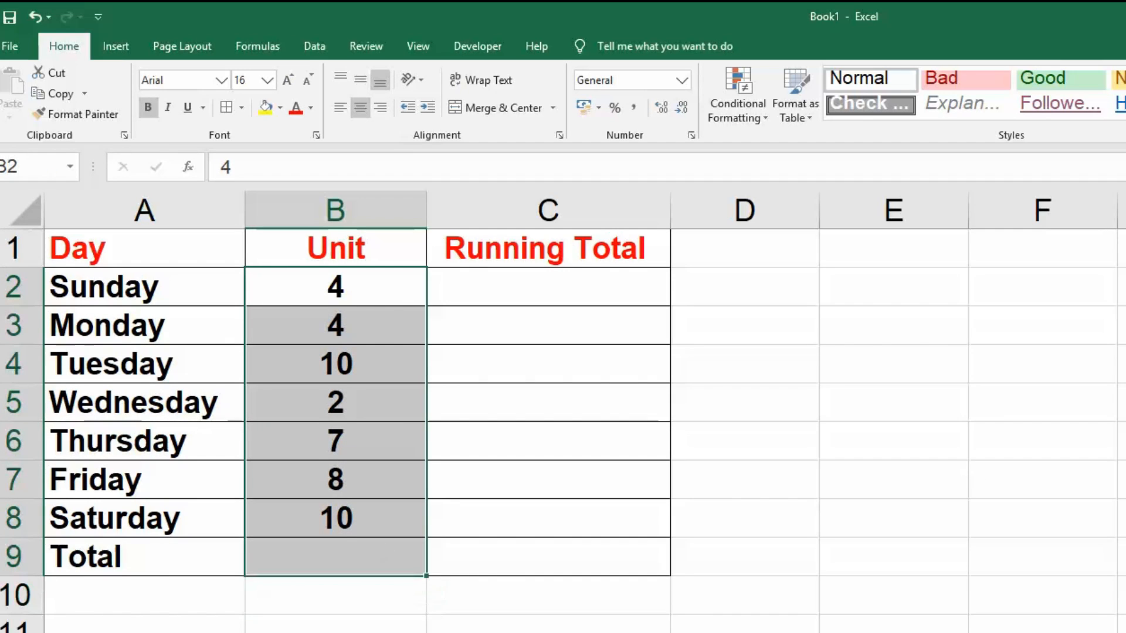
{"action": "key", "text": "alt+equal"}
{"action": "left_click", "coordinate": [378, 561]}
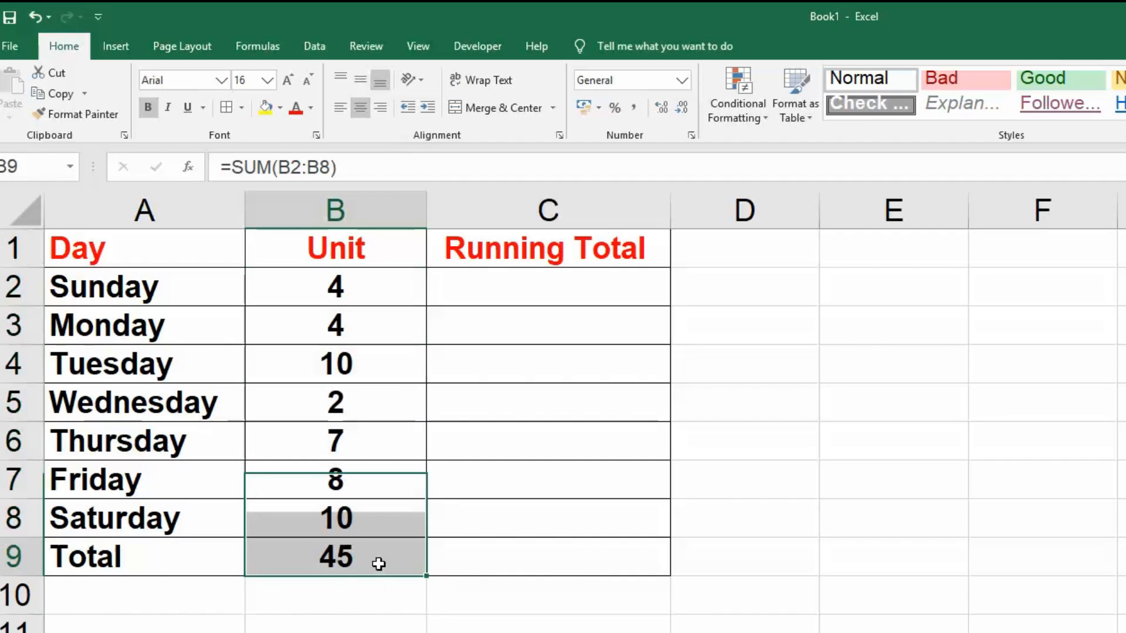
{"action": "key", "text": "Delete"}
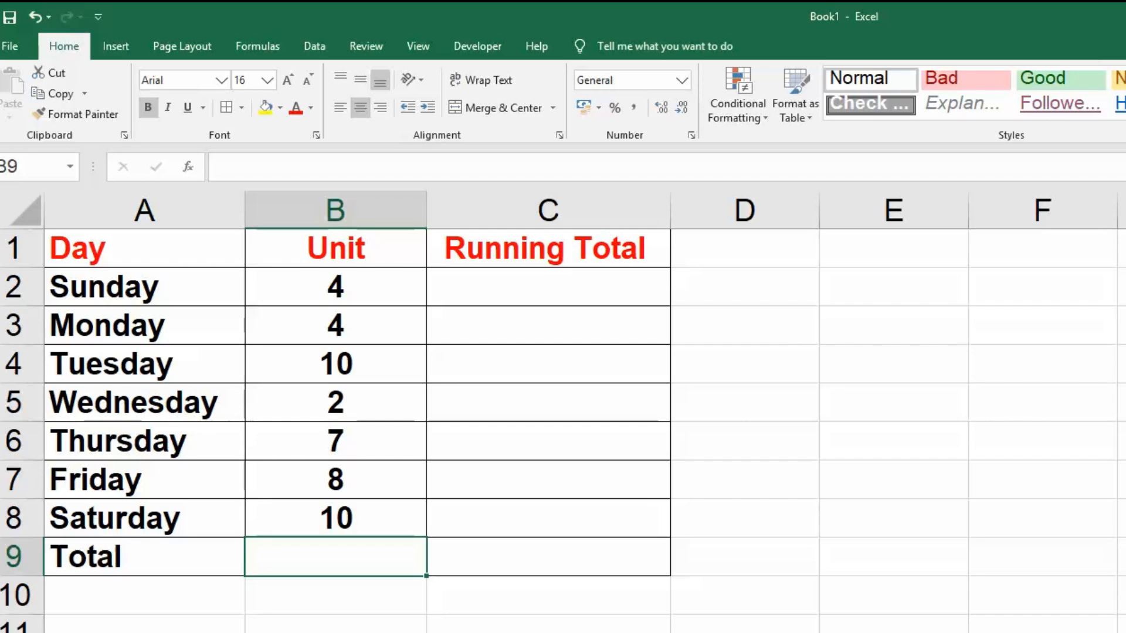
{"action": "right_click", "coordinate": [19, 288]}
{"action": "left_click", "coordinate": [590, 418]}
{"action": "left_click", "coordinate": [568, 398]}
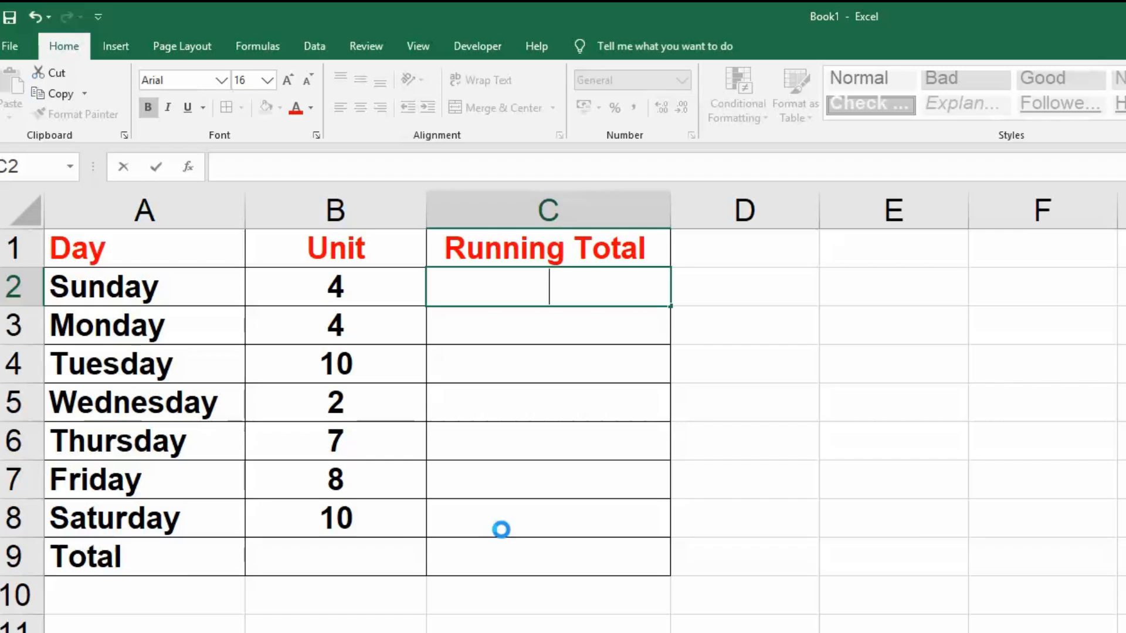
{"action": "left_click_drag", "start_coordinate": [502, 529], "coordinate": [382, 554]}
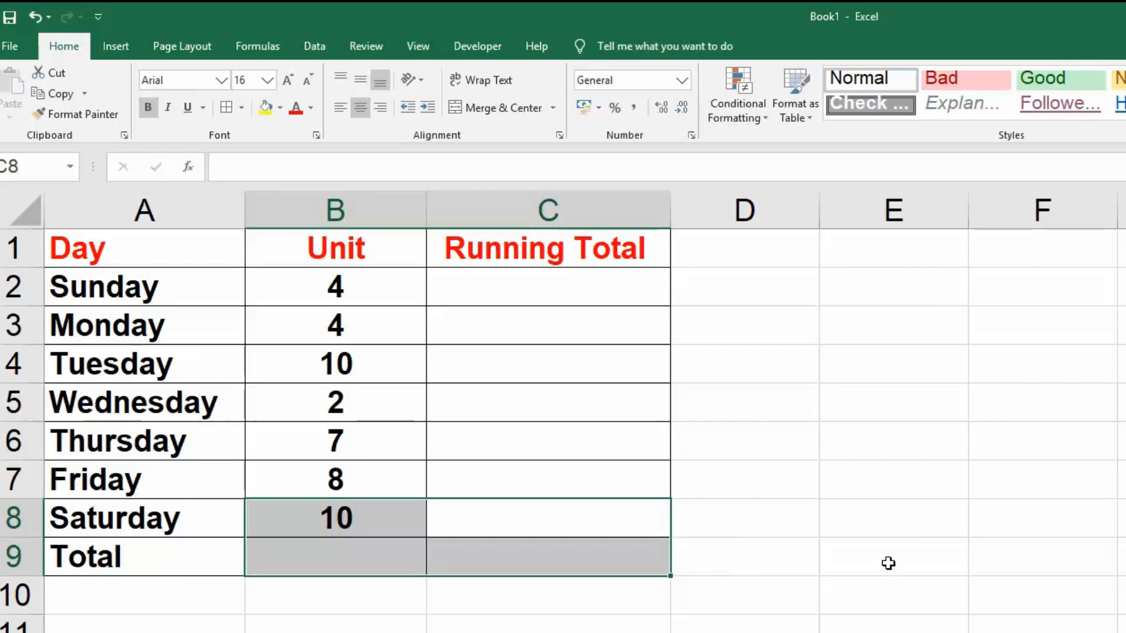
{"action": "left_click", "coordinate": [887, 563]}
Step: Enter the running total formula =SUM(B$2:B2) in C2, anchoring the row of the first reference
{"action": "left_click", "coordinate": [528, 283]}
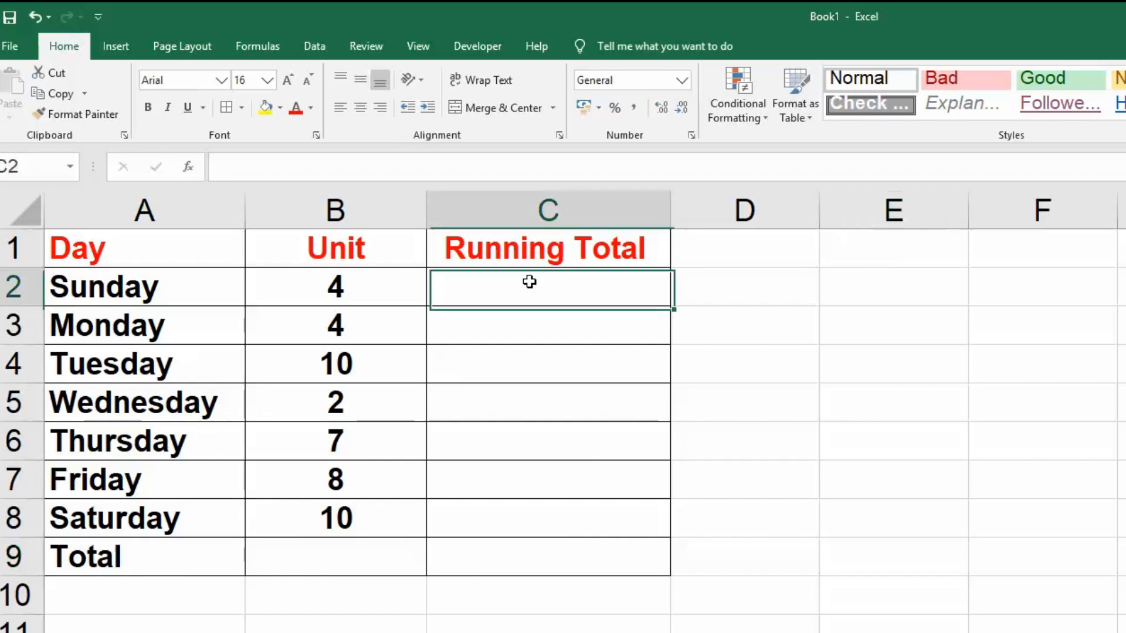
{"action": "type", "text": "="}
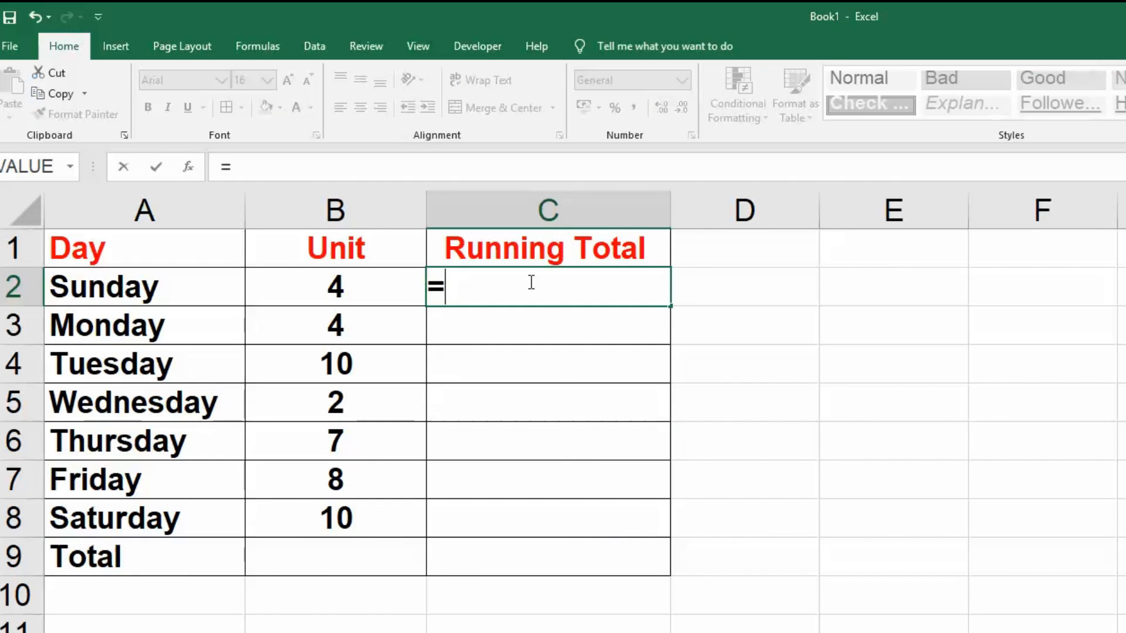
{"action": "type", "text": "su"}
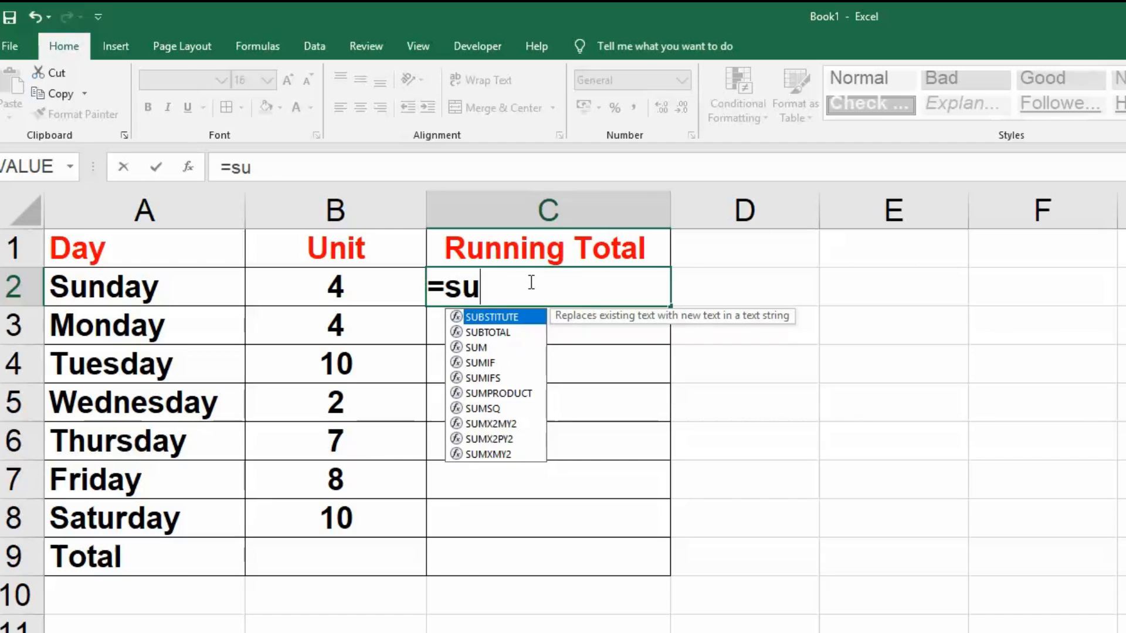
{"action": "type", "text": "m("}
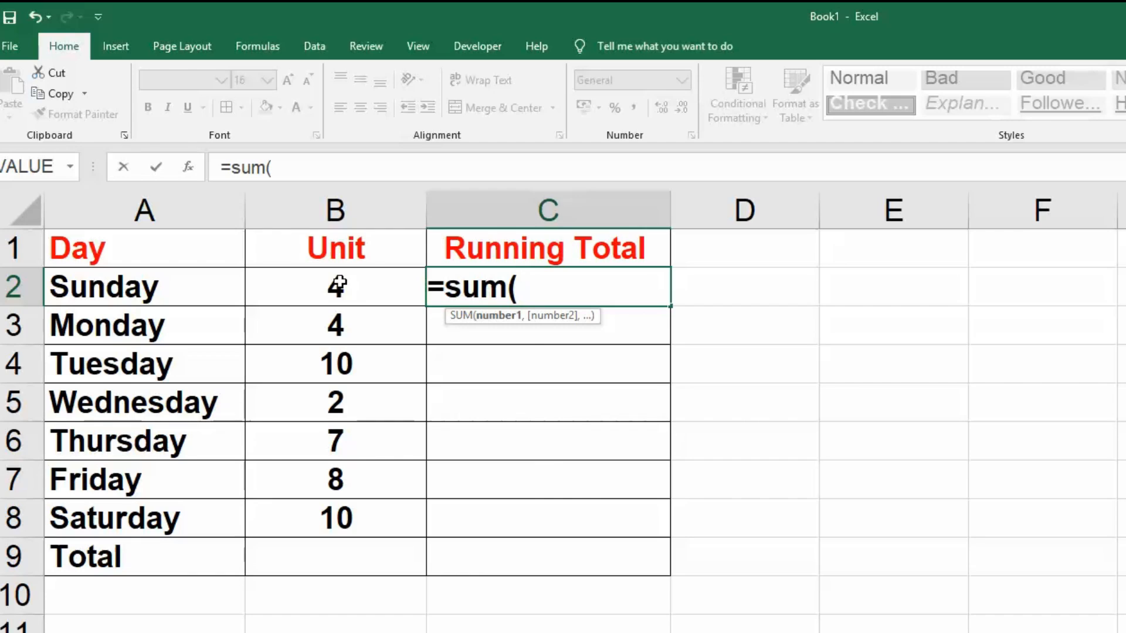
{"action": "type", "text": "b"}
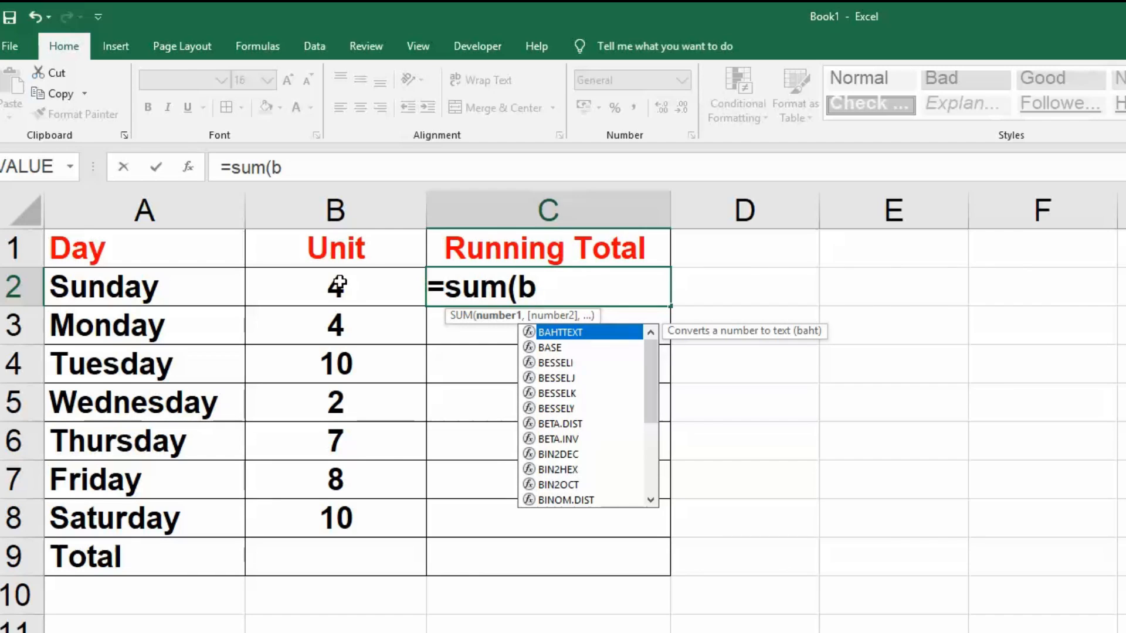
{"action": "type", "text": "$2"}
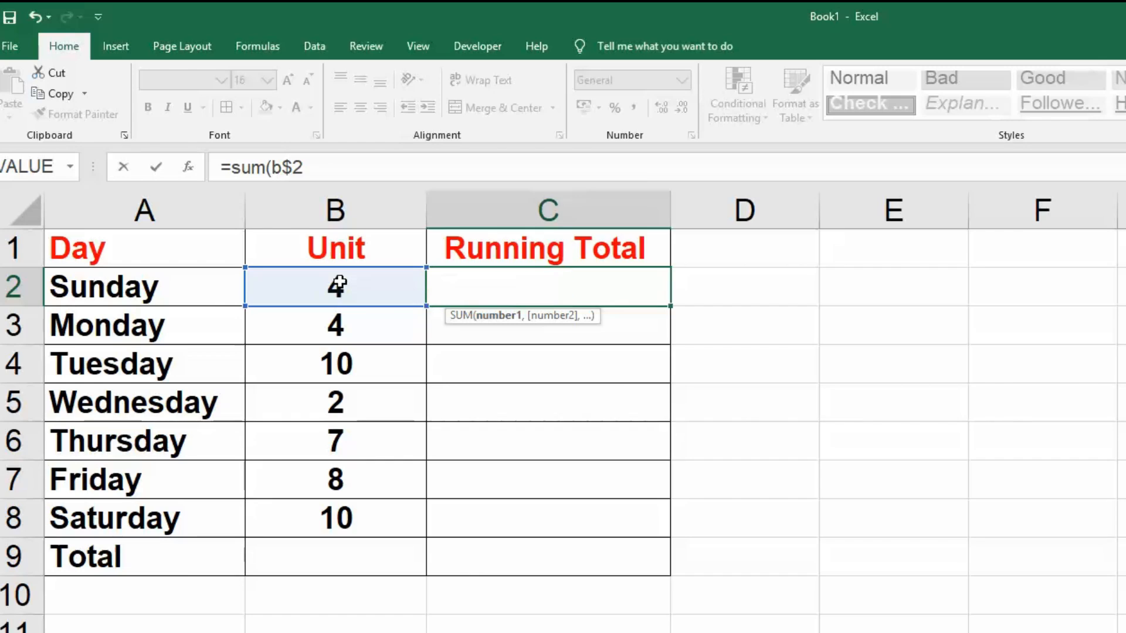
{"action": "type", "text": ":b2"}
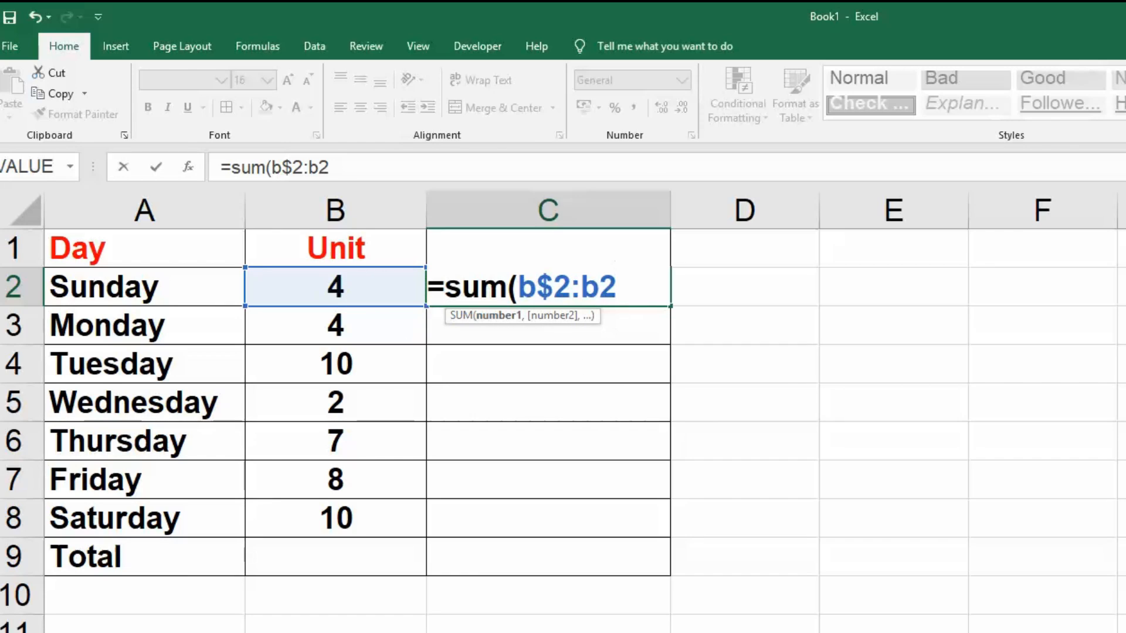
{"action": "type", "text": ")"}
{"action": "key", "text": "Return"}
Step: Check the formula in C2 and fill it down through C8 for all days
{"action": "double_click", "coordinate": [548, 287]}
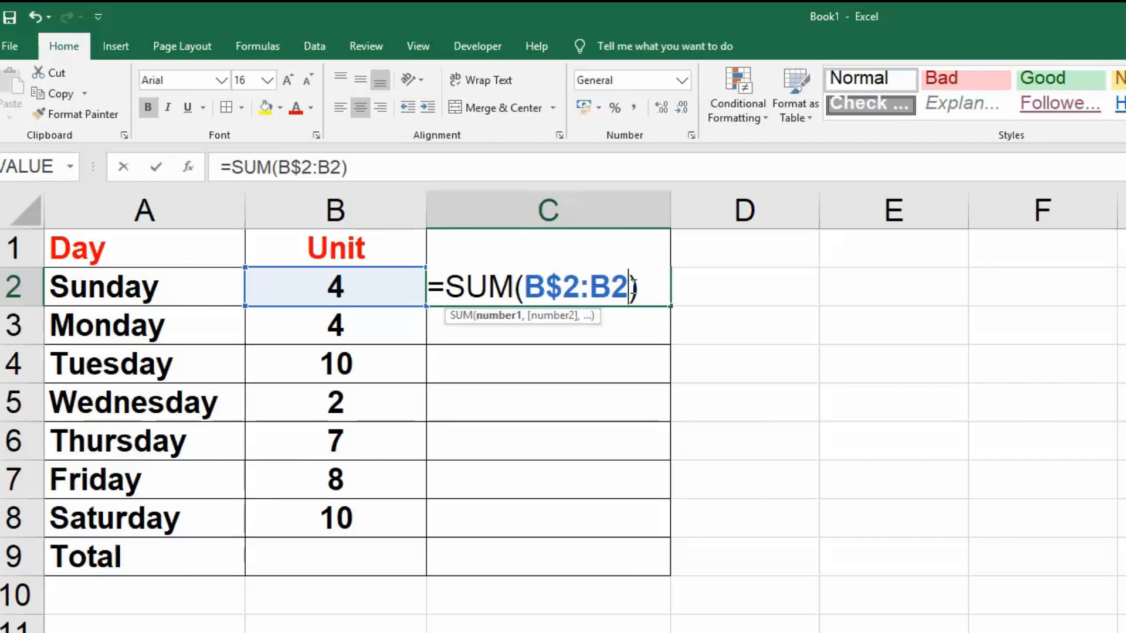
{"action": "key", "text": "Escape"}
{"action": "left_click_drag", "start_coordinate": [670, 307], "coordinate": [657, 532]}
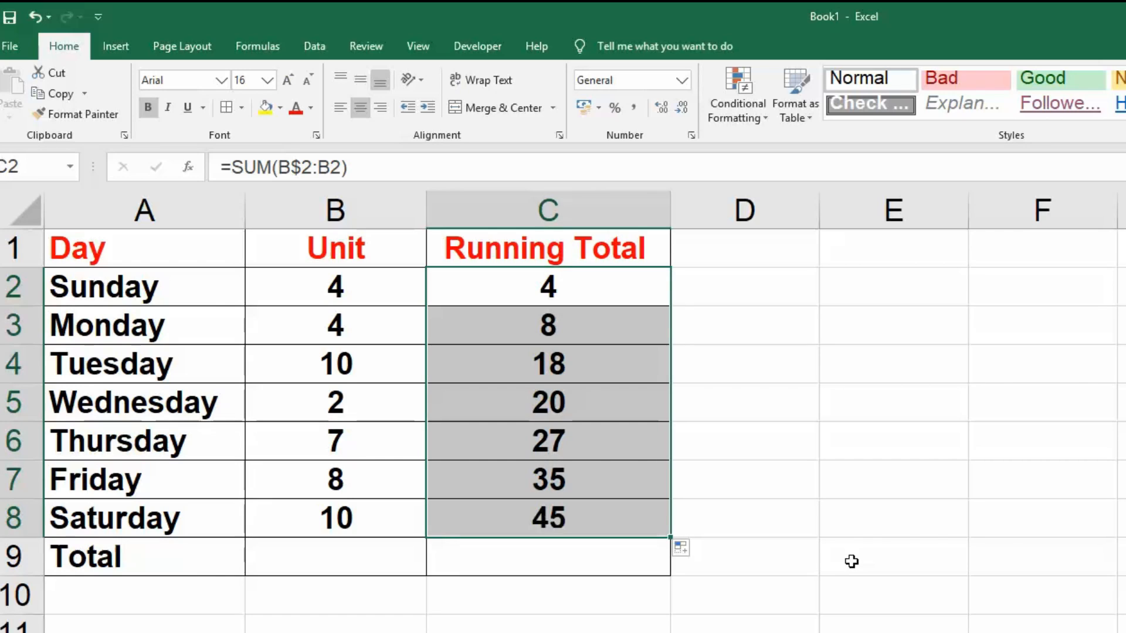
{"action": "left_click", "coordinate": [852, 560]}
{"action": "left_click", "coordinate": [317, 290]}
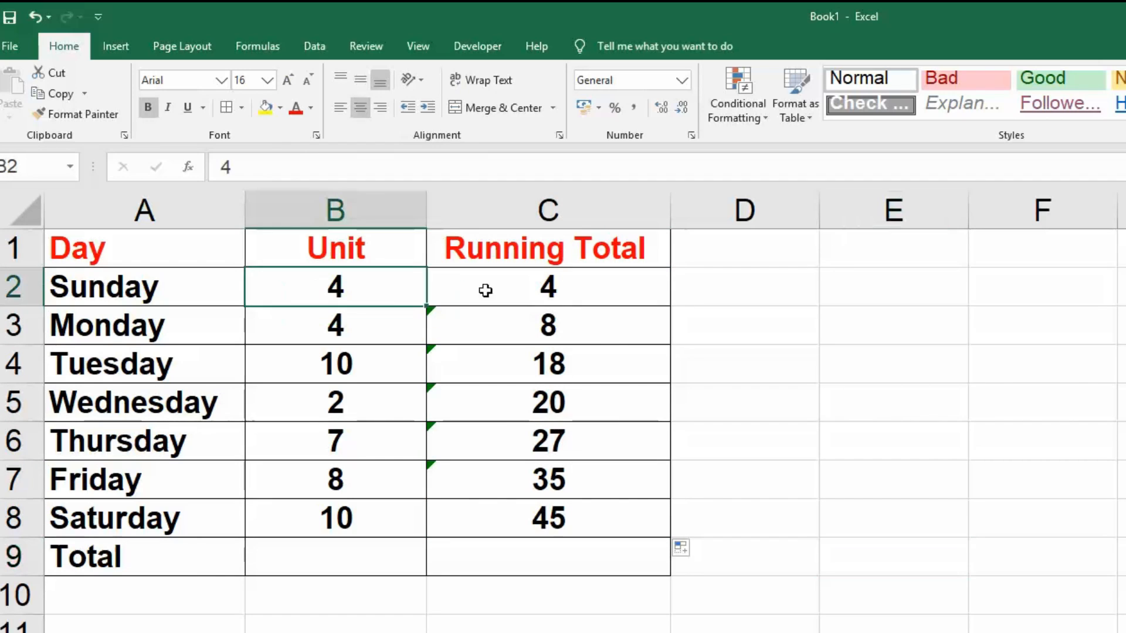
{"action": "left_click", "coordinate": [518, 290]}
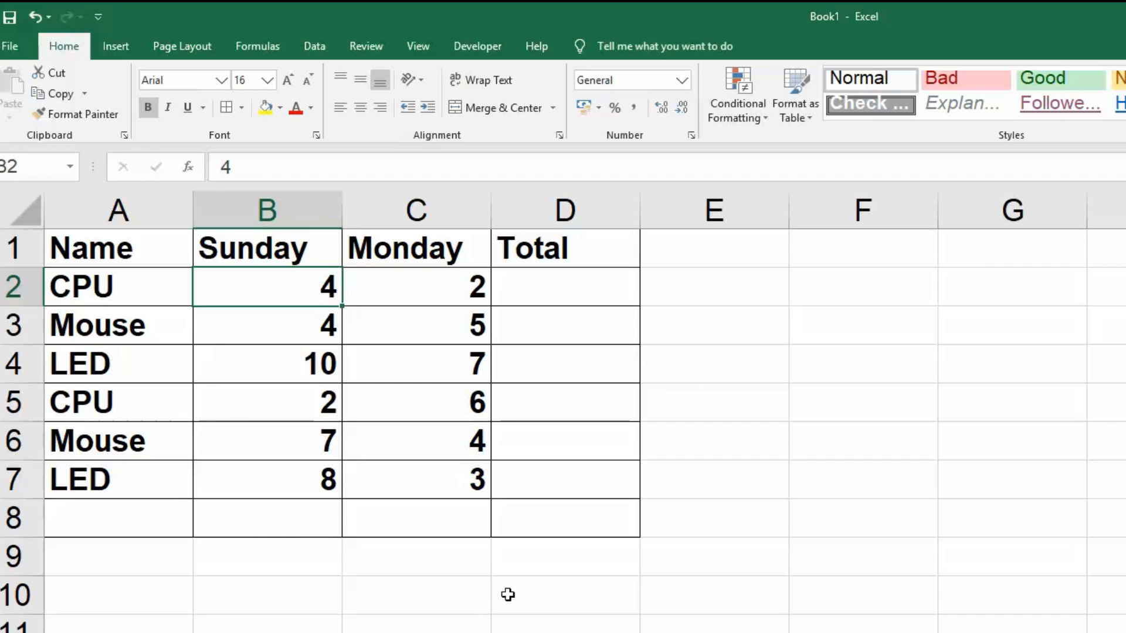
Step: AutoSum the range B2:D8 to fill the Total column and the totals row in one go
{"action": "mouse_move", "coordinate": [247, 296]}
{"action": "left_mouse_down"}
{"action": "mouse_move", "coordinate": [450, 481]}
{"action": "mouse_move", "coordinate": [518, 514]}
{"action": "left_mouse_up"}
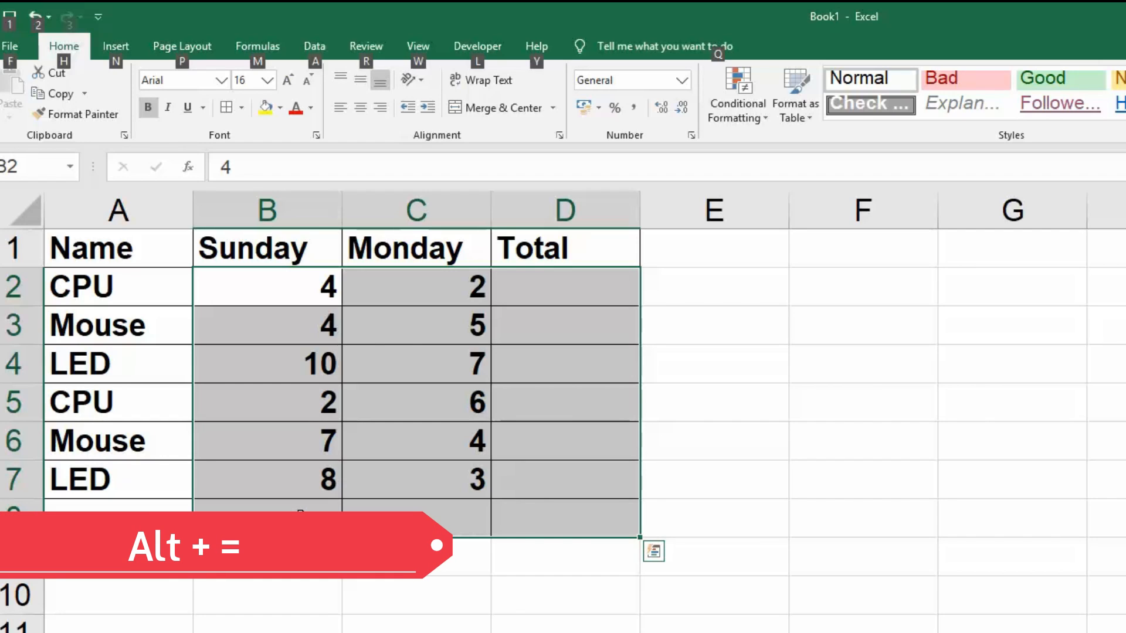
{"action": "key", "text": "alt+equal"}
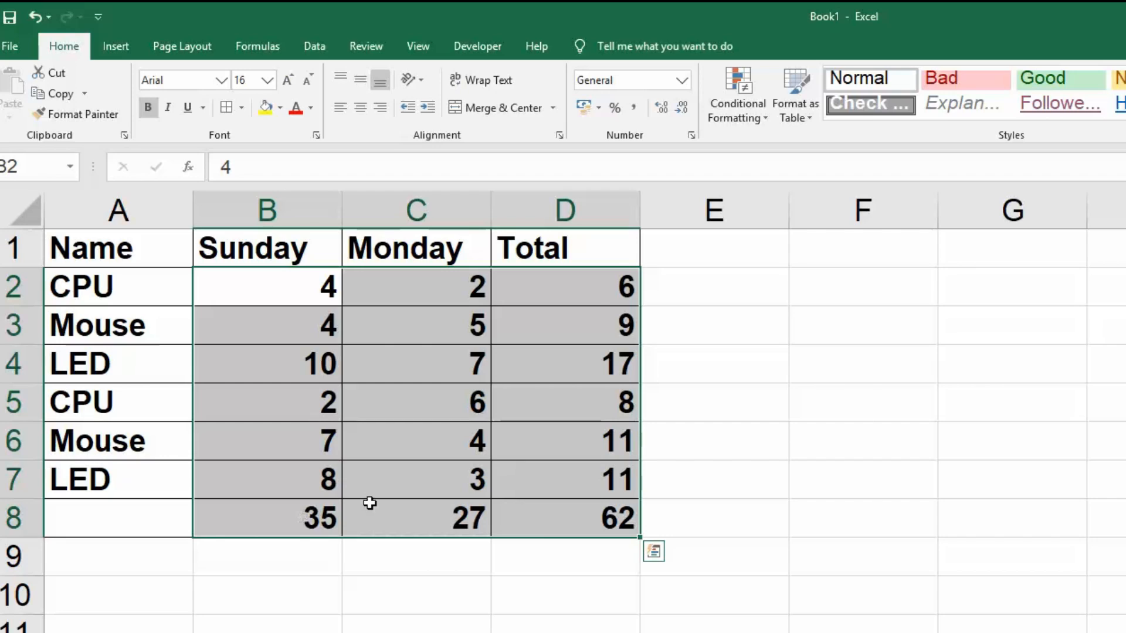
{"action": "left_click", "coordinate": [459, 582]}
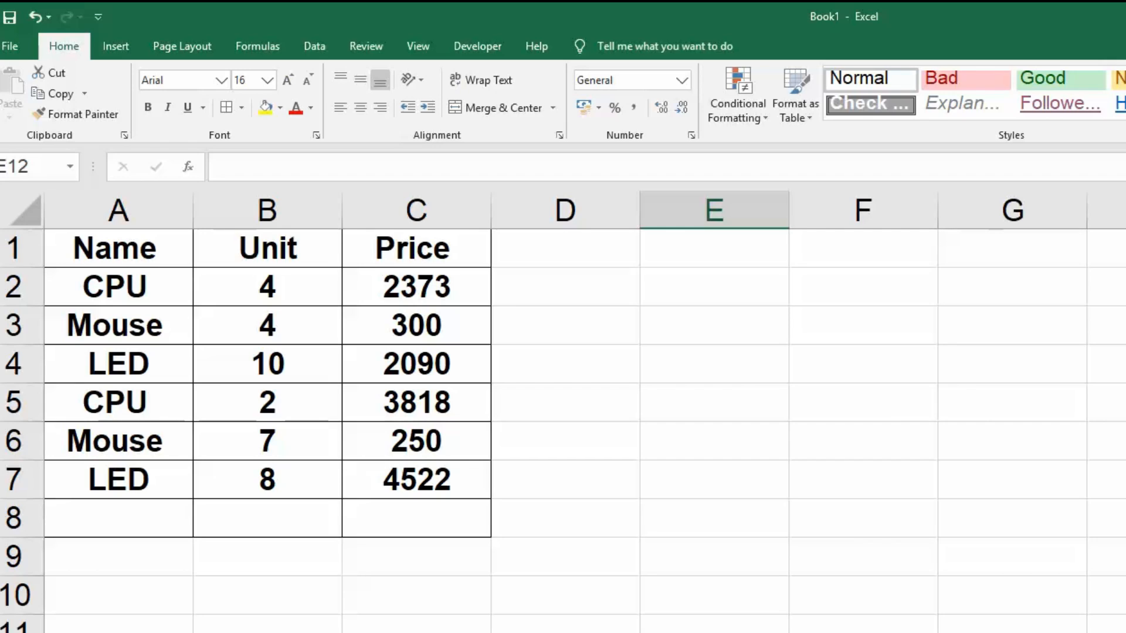
Step: Add a List data validation drop-down to A8 using =$A$5:$A$7 as its source
{"action": "left_click", "coordinate": [149, 513]}
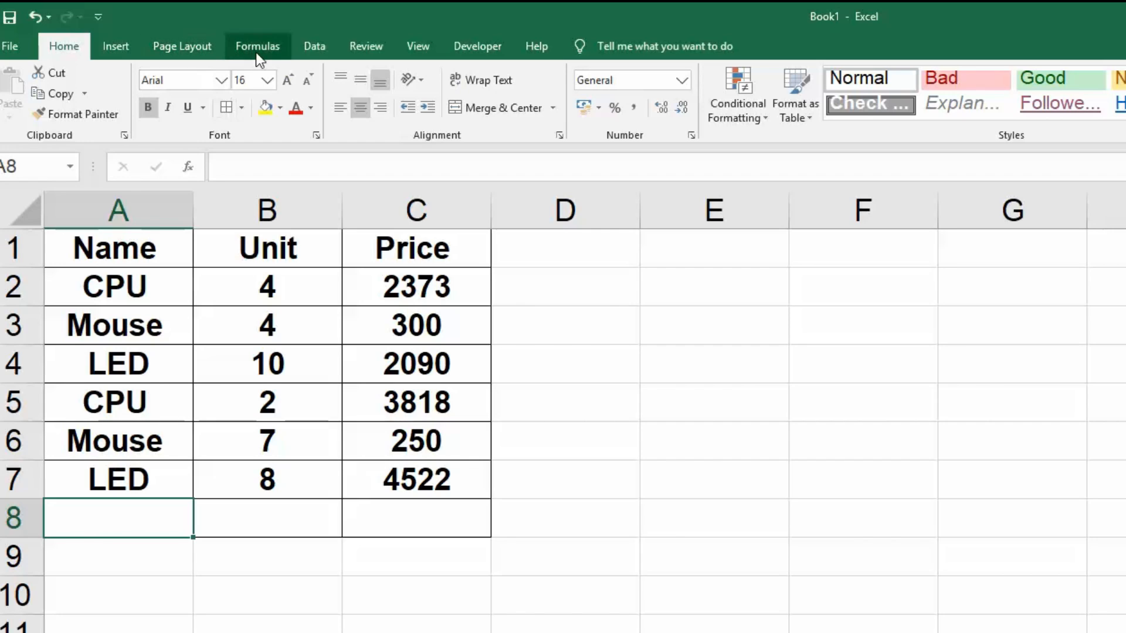
{"action": "left_click", "coordinate": [315, 47]}
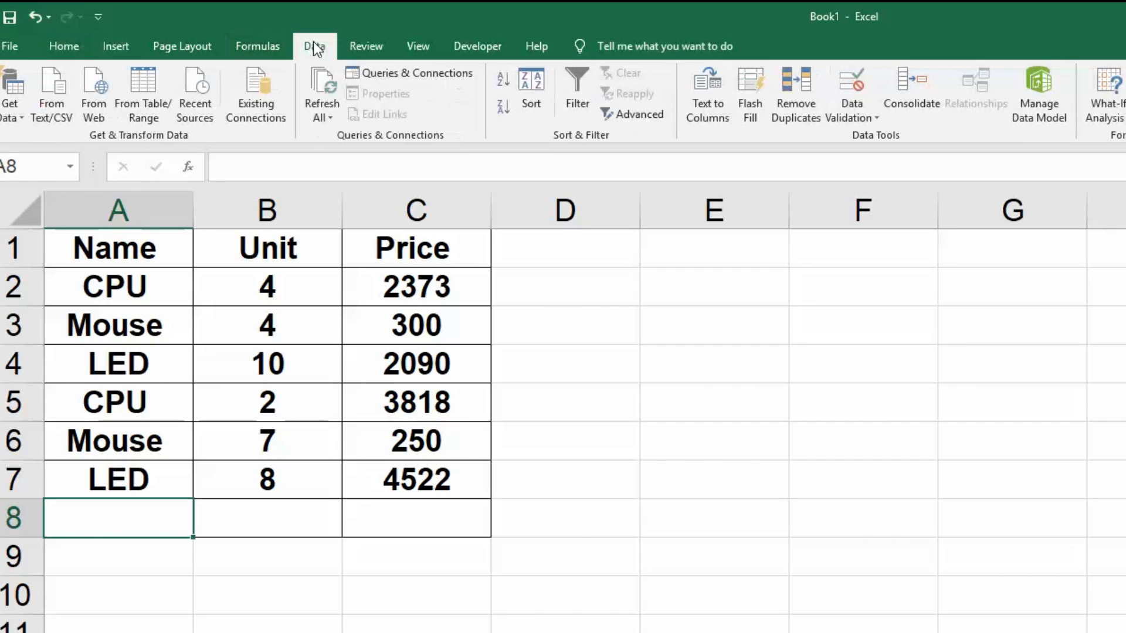
{"action": "left_click", "coordinate": [866, 118]}
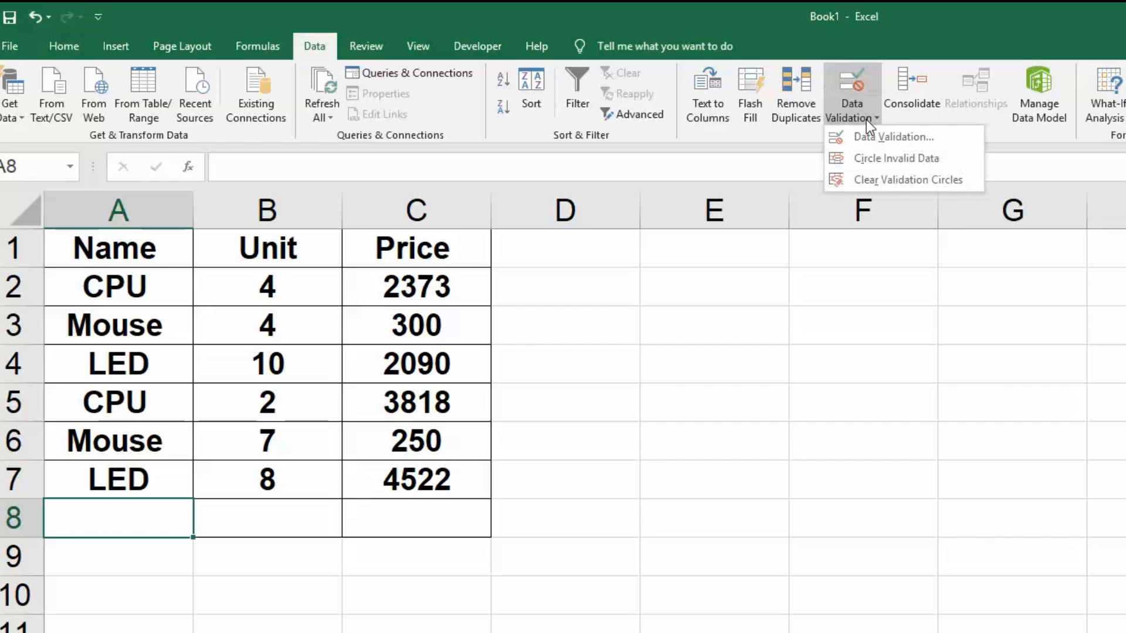
{"action": "left_click", "coordinate": [912, 132]}
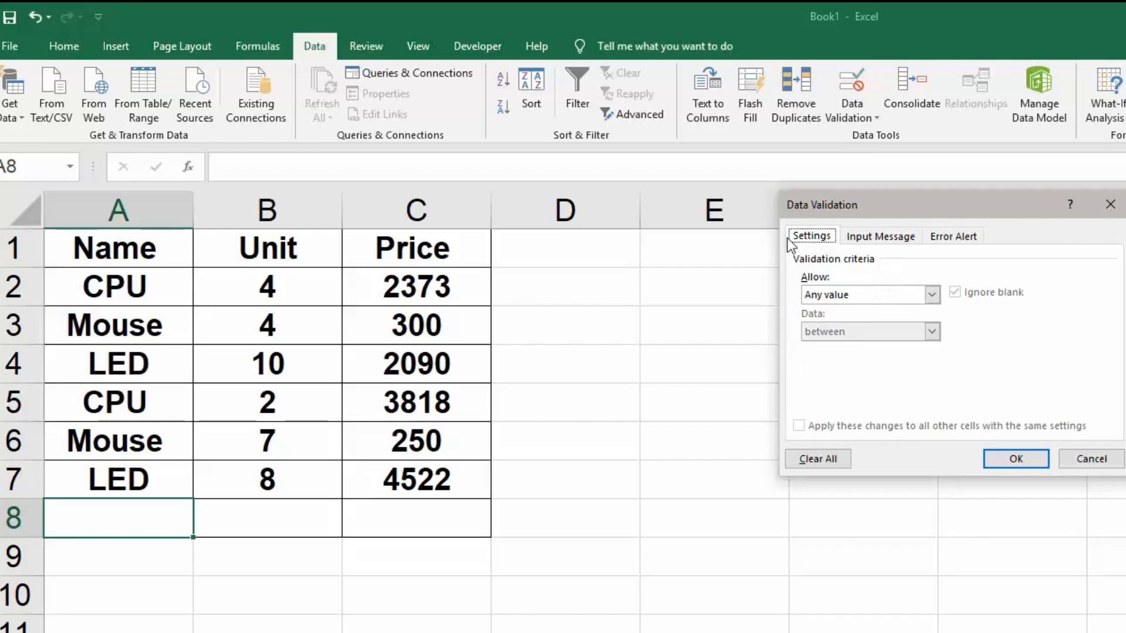
{"action": "left_click", "coordinate": [876, 297]}
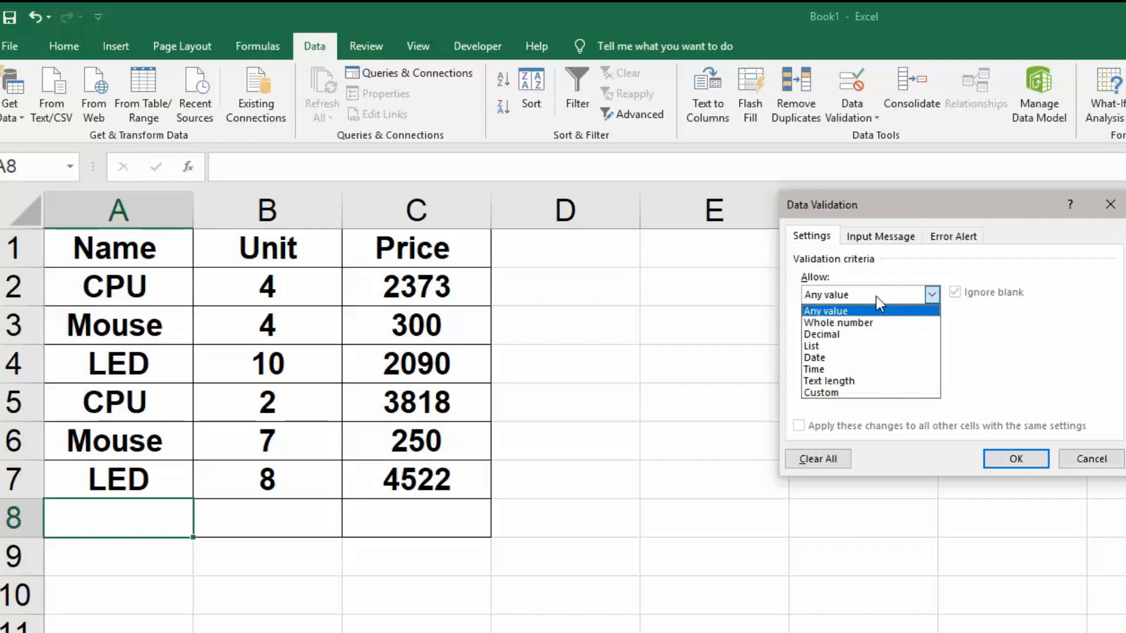
{"action": "left_click", "coordinate": [835, 349]}
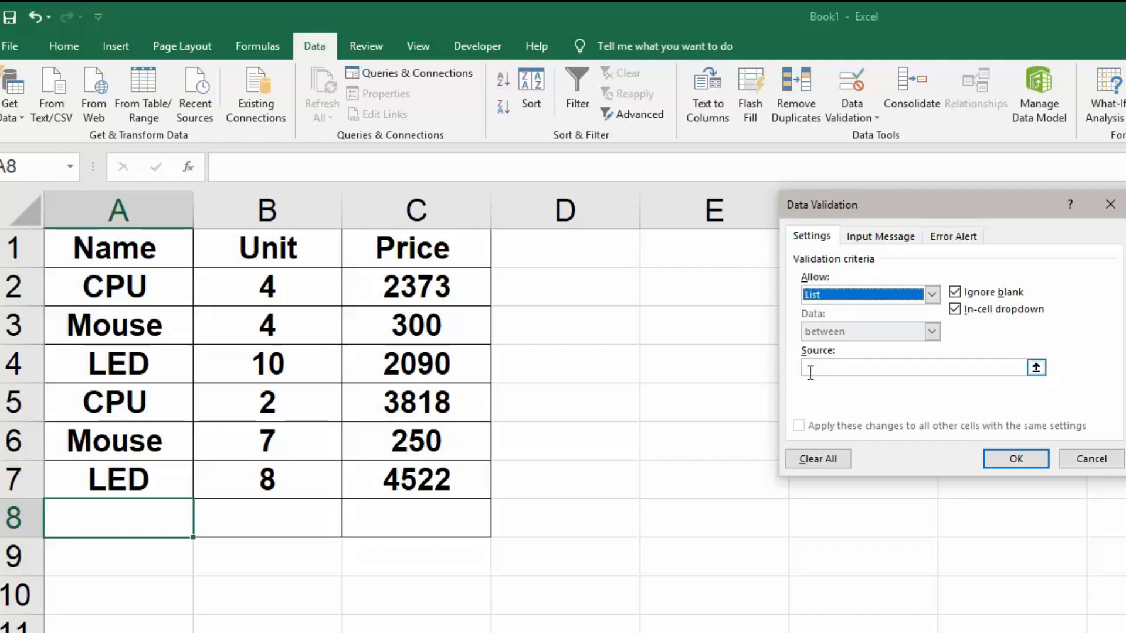
{"action": "left_click", "coordinate": [846, 370]}
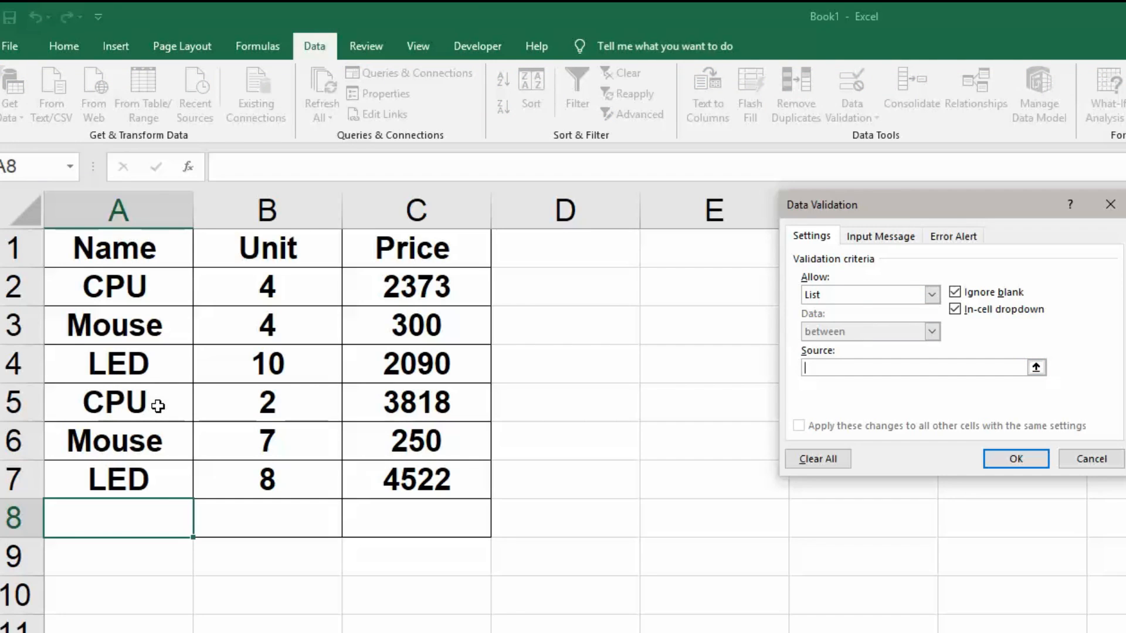
{"action": "left_click_drag", "start_coordinate": [158, 396], "coordinate": [170, 486]}
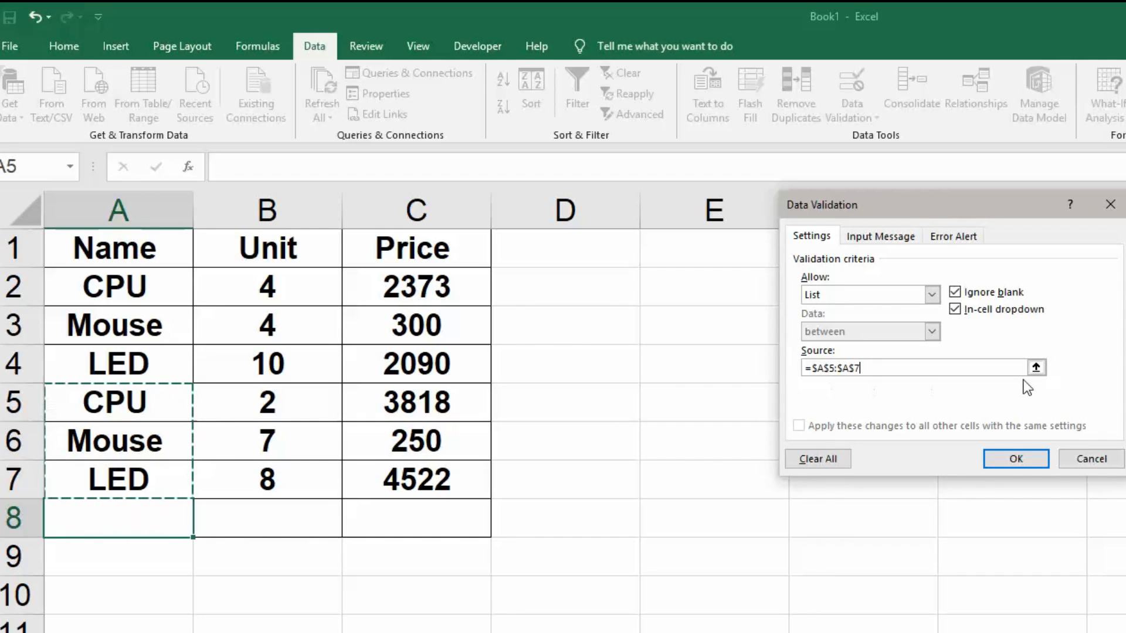
{"action": "left_click", "coordinate": [1023, 461]}
{"action": "left_click", "coordinate": [202, 529]}
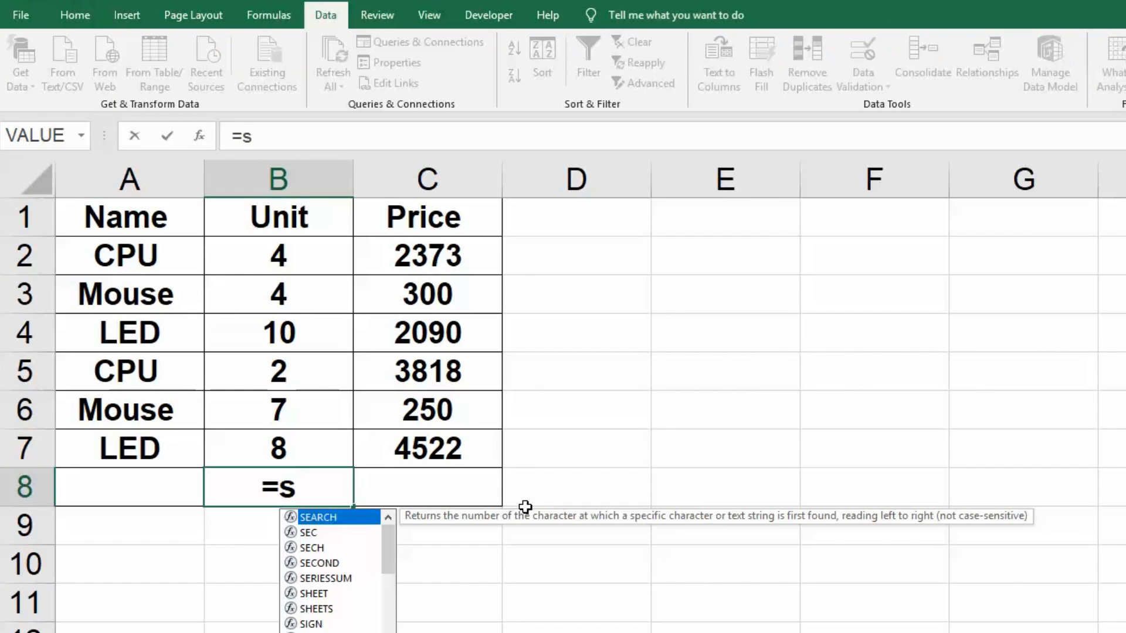
Step: Enter the formula =SUMIF(A2:C6, A8, B2:B7) in B8 to sum the units for the item in A8
{"action": "key", "text": "BackSpace"}
{"action": "key", "text": "BackSpace"}
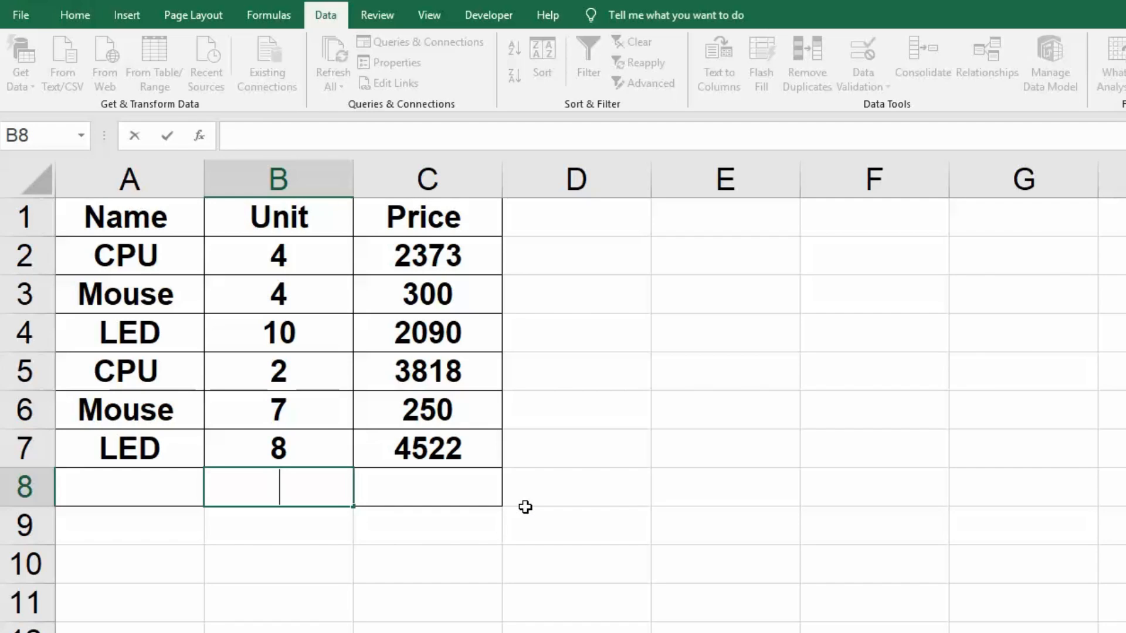
{"action": "type", "text": "="}
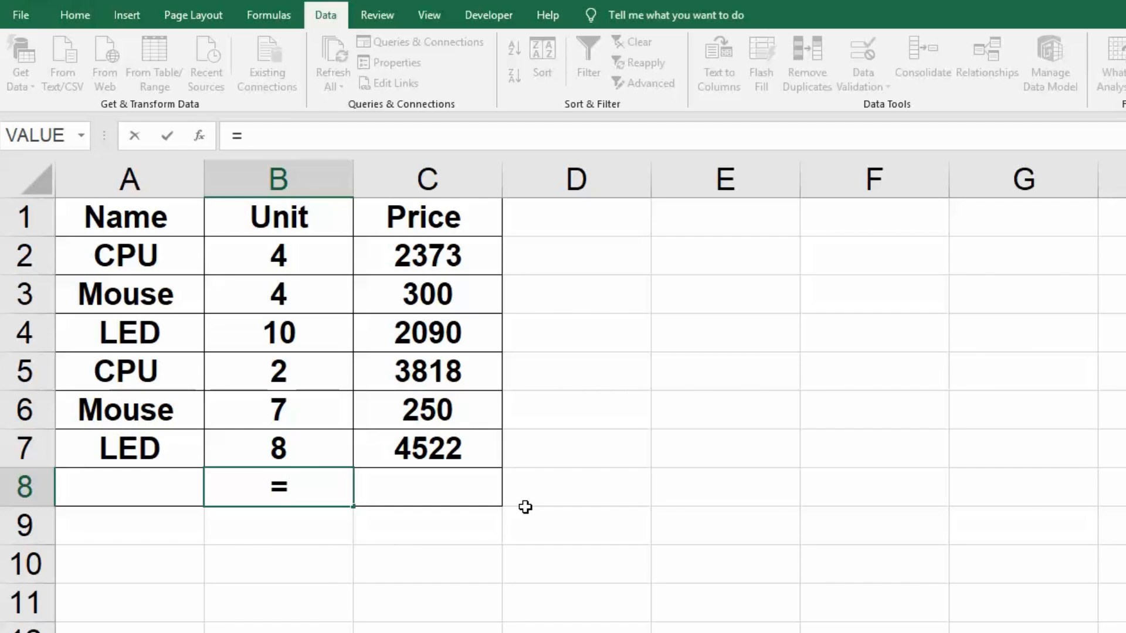
{"action": "type", "text": "sumif("}
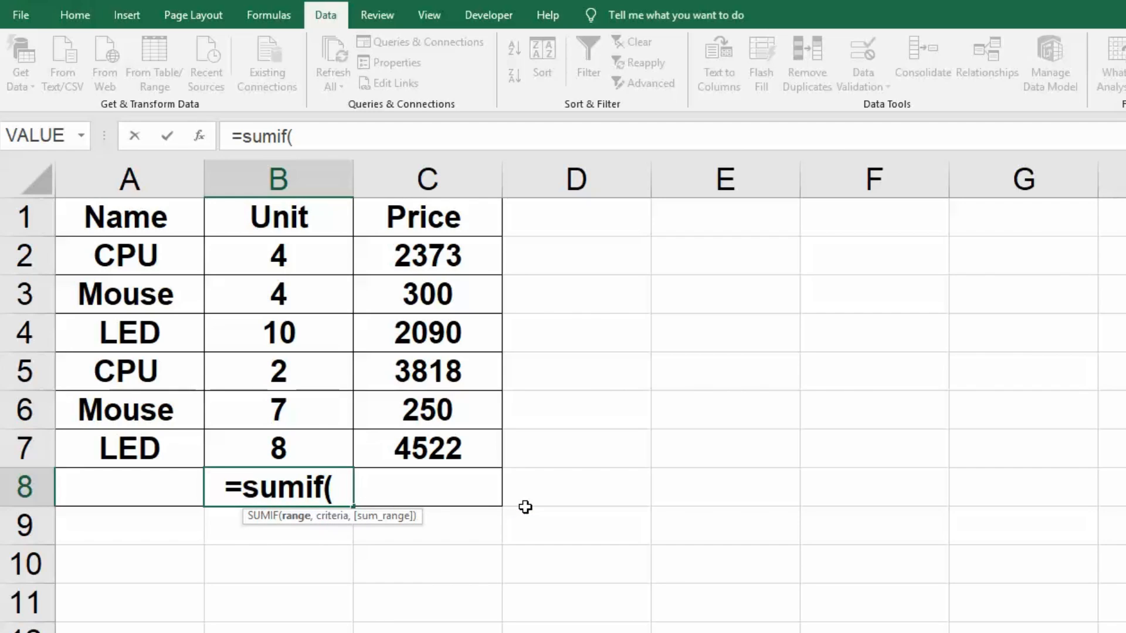
{"action": "left_click", "coordinate": [94, 256]}
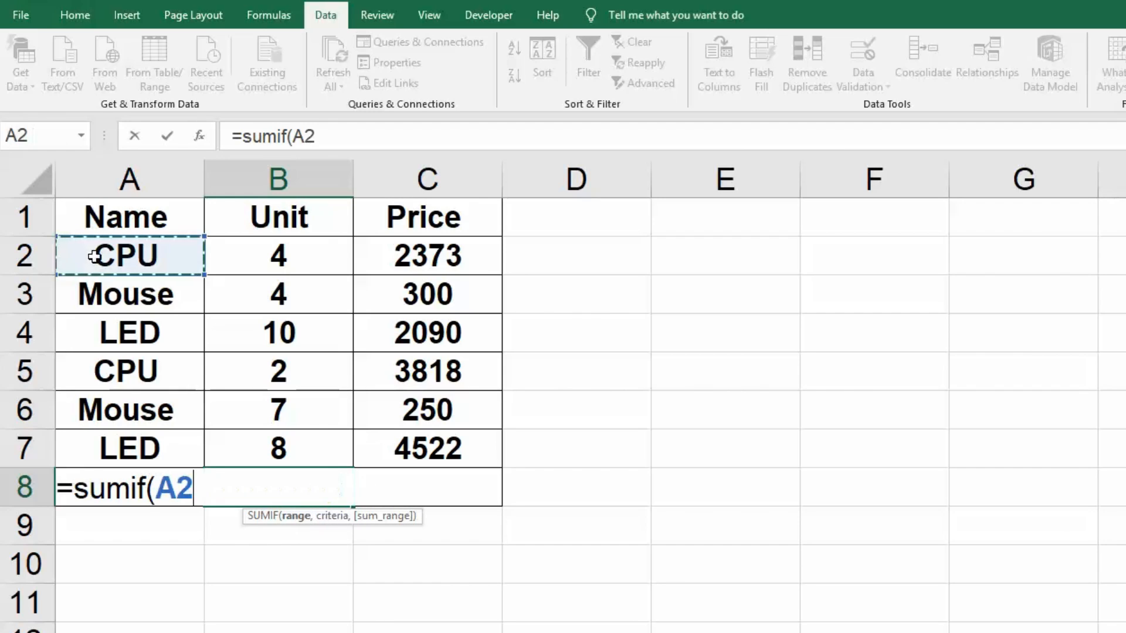
{"action": "left_click_drag", "start_coordinate": [94, 256], "coordinate": [490, 402]}
{"action": "type", "text": ","}
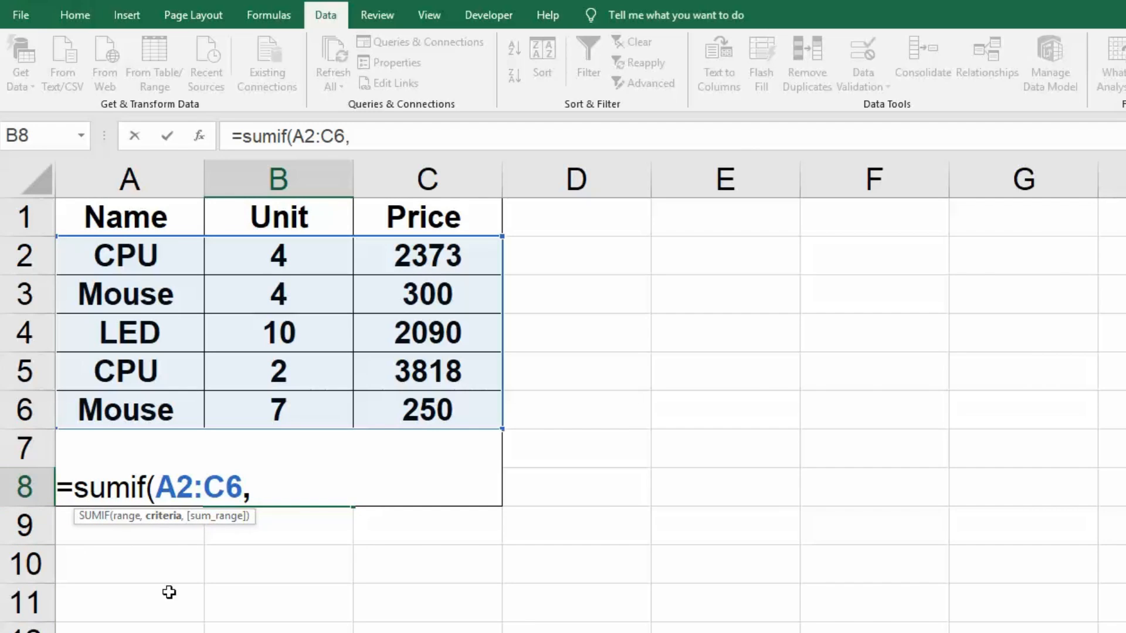
{"action": "type", "text": "a8,"}
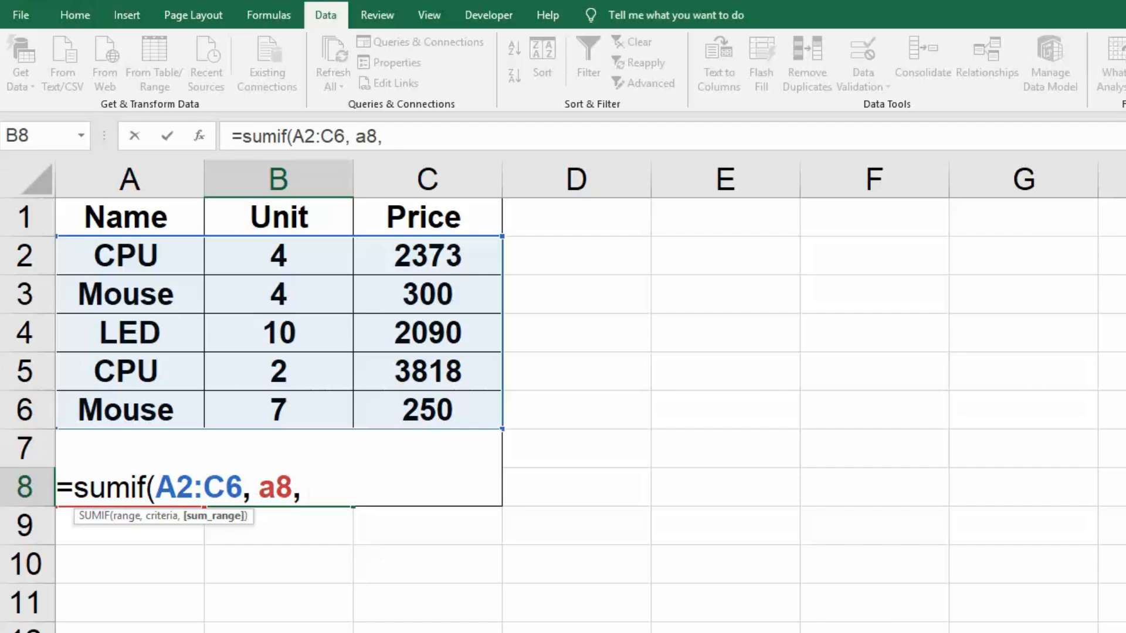
{"action": "left_click_drag", "start_coordinate": [284, 254], "coordinate": [275, 447]}
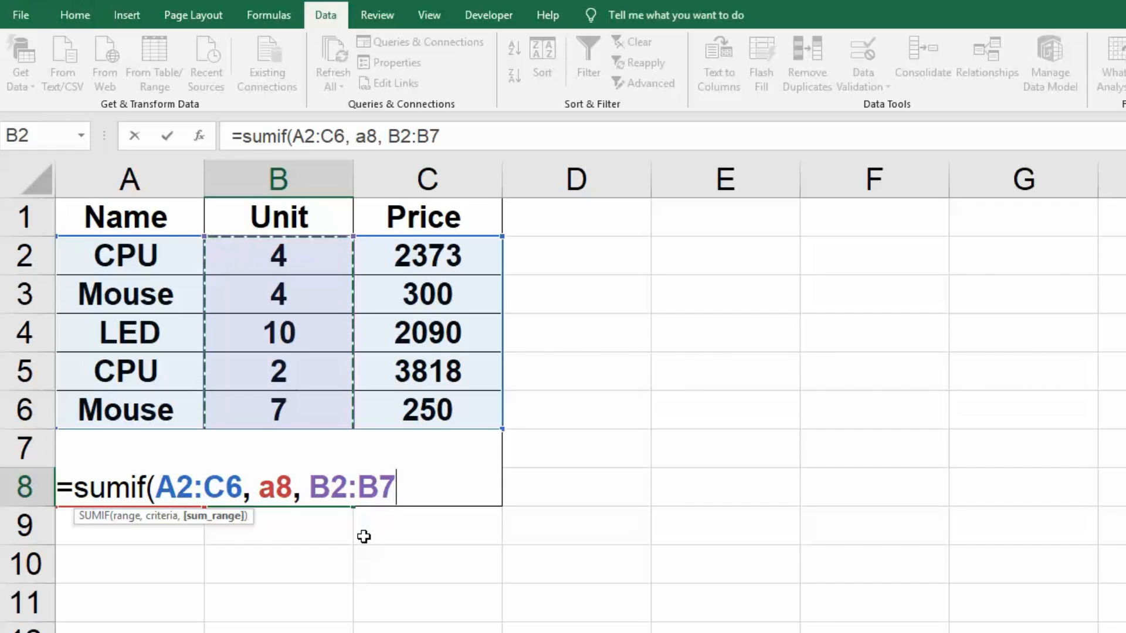
{"action": "type", "text": ")"}
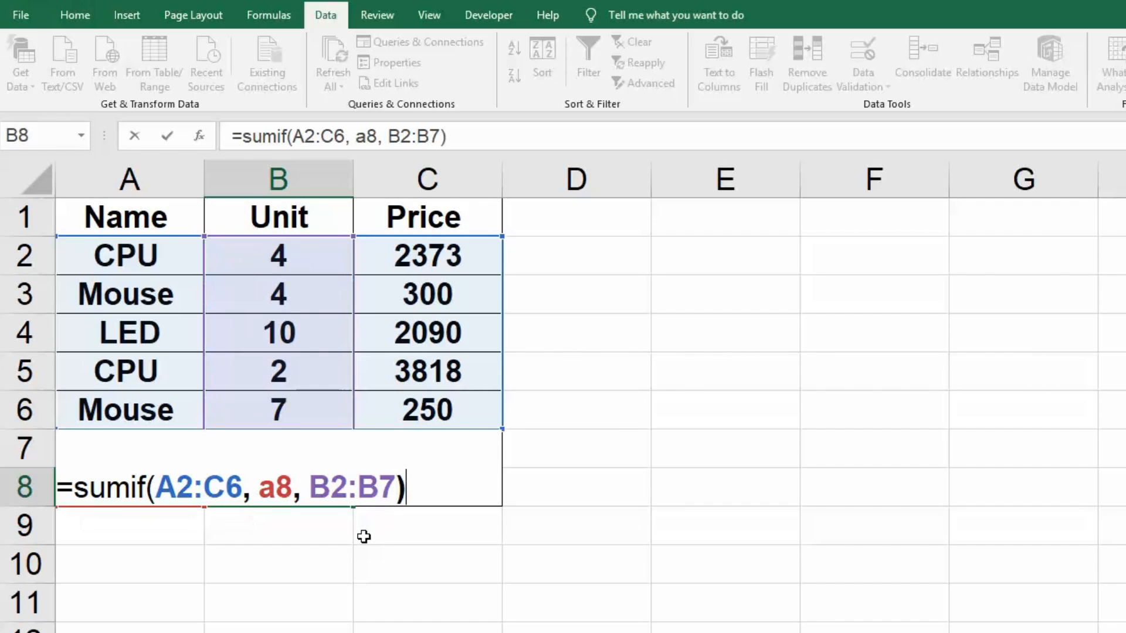
{"action": "key", "text": "Return"}
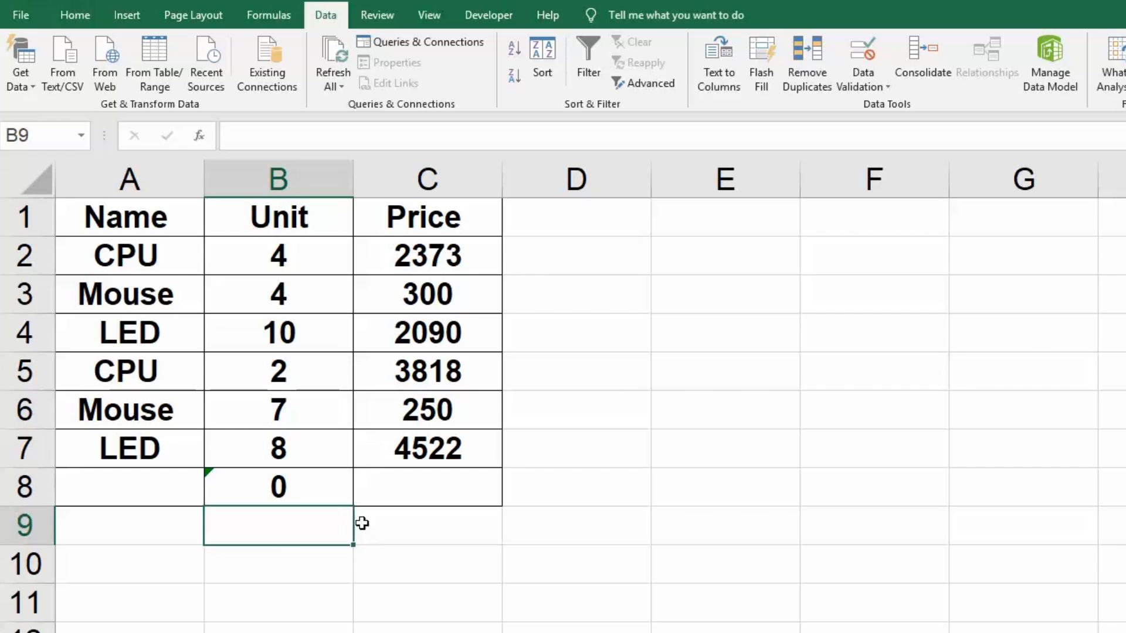
Step: Check the formula in B8 and choose CPU from the drop-down list in A8
{"action": "left_click", "coordinate": [281, 487]}
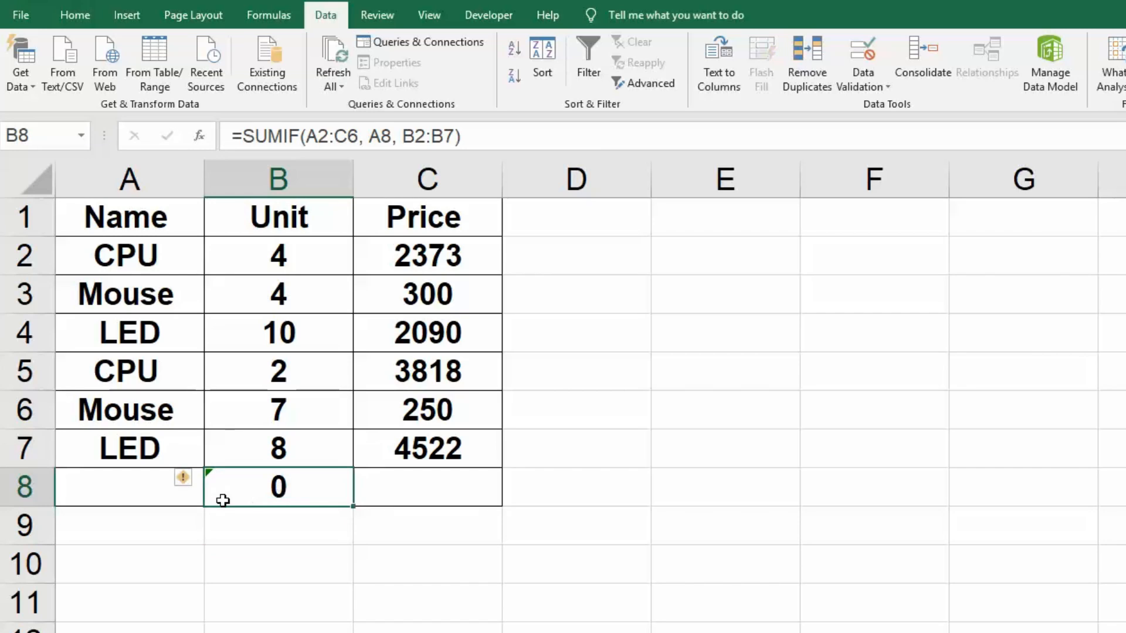
{"action": "left_click", "coordinate": [116, 504]}
{"action": "left_click", "coordinate": [214, 497]}
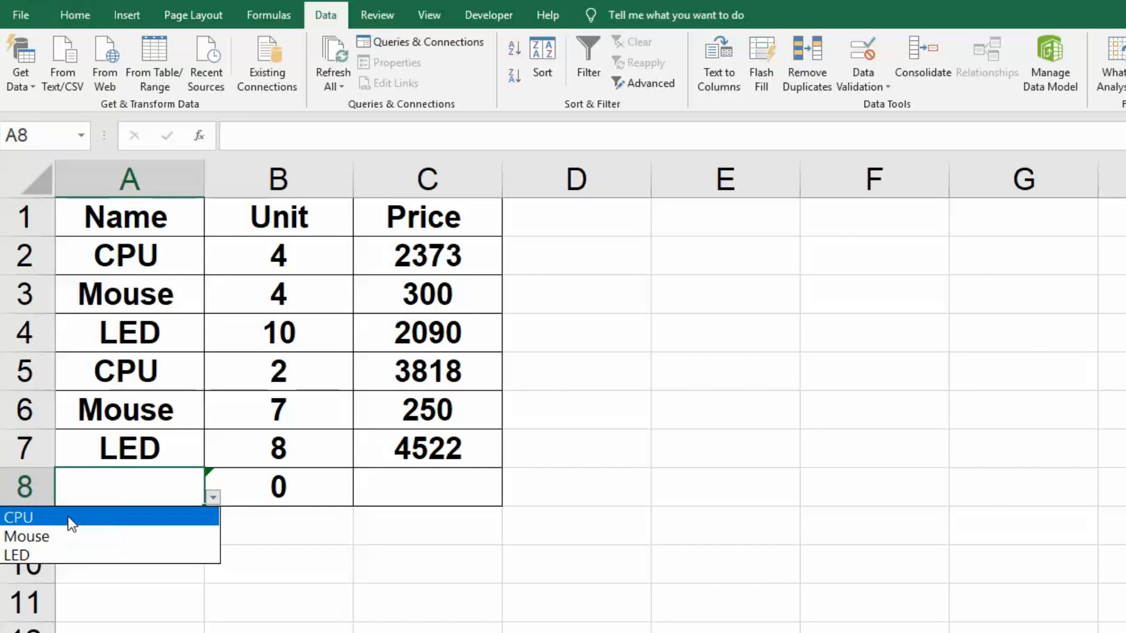
{"action": "left_click", "coordinate": [68, 515]}
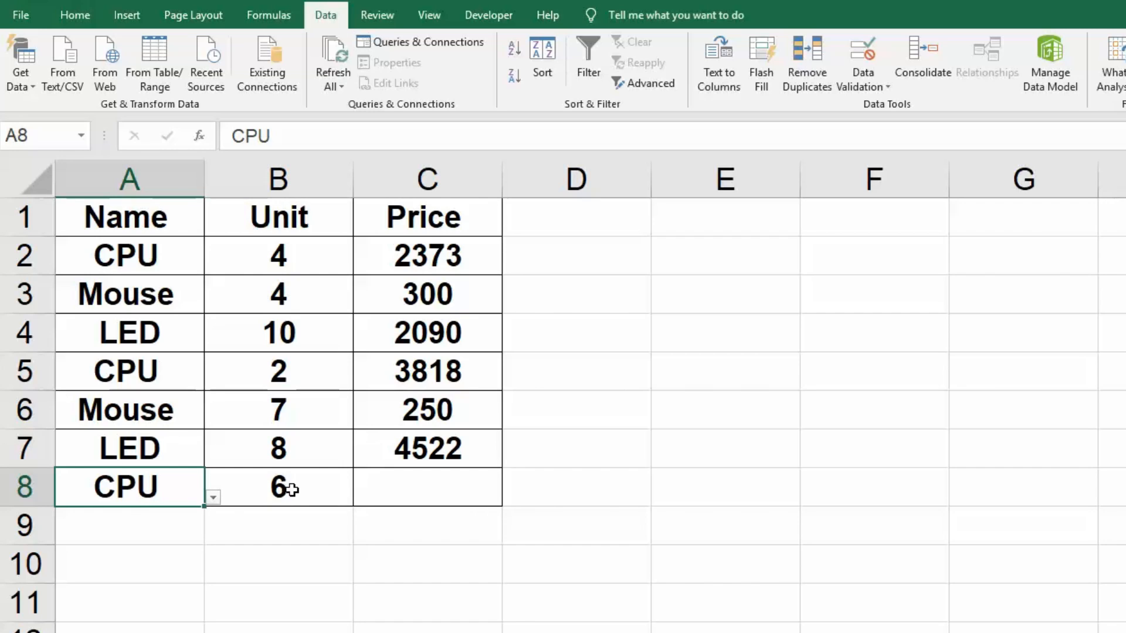
Step: Enter the formula =SUMIF(A2:C7, A8, C2:C7) in C8 to sum the prices for the item in A8
{"action": "left_click", "coordinate": [418, 487]}
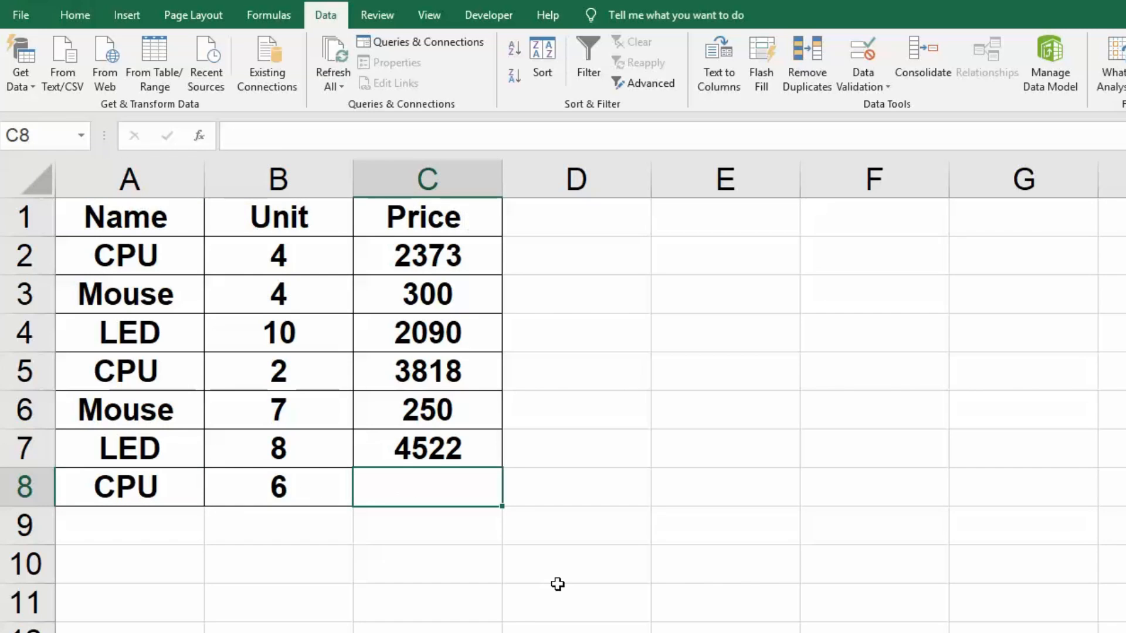
{"action": "type", "text": "="}
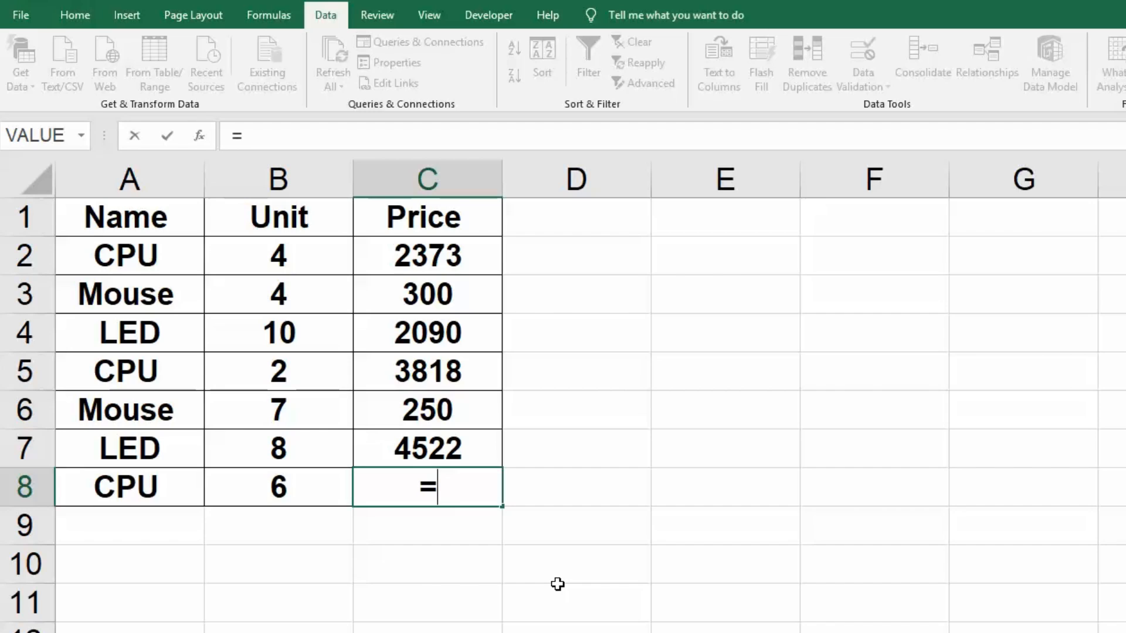
{"action": "type", "text": "sumif("}
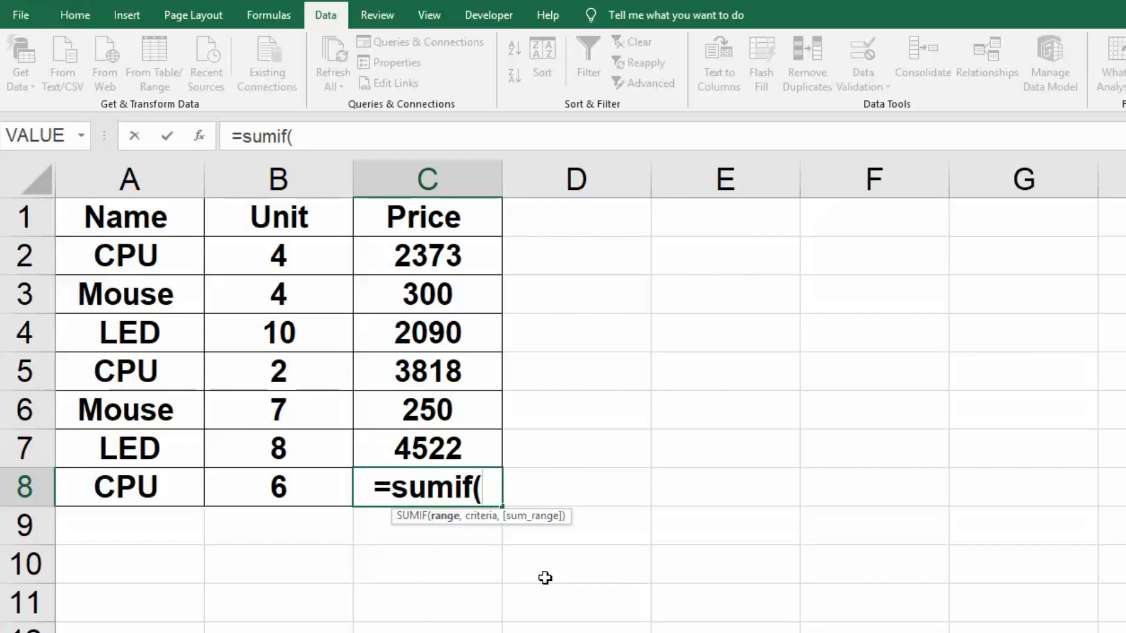
{"action": "left_click_drag", "start_coordinate": [126, 258], "coordinate": [440, 445]}
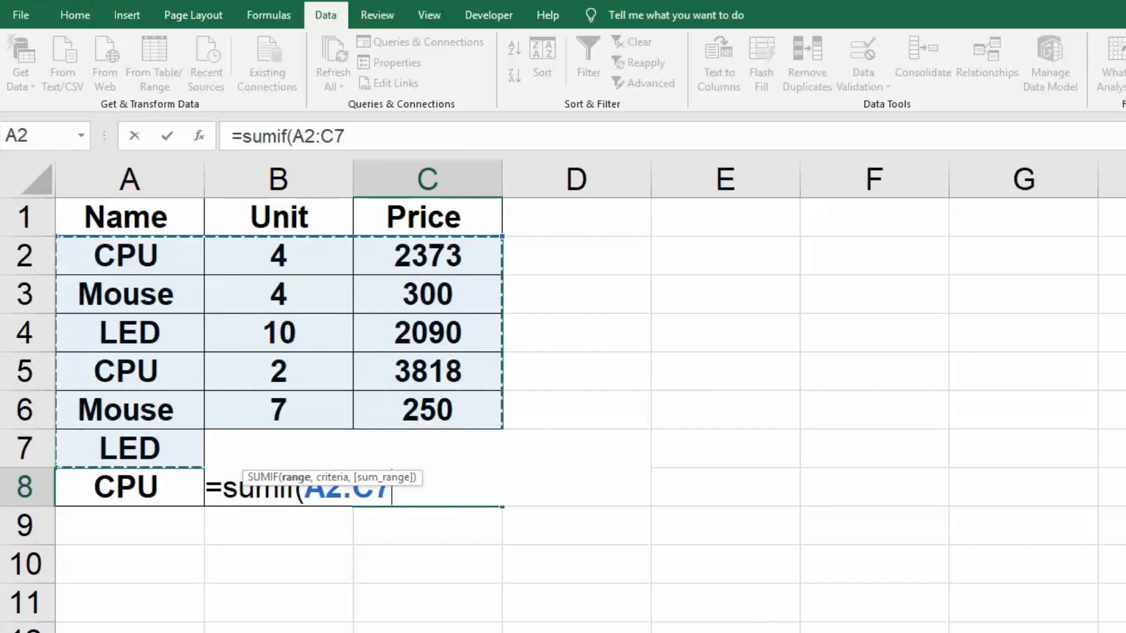
{"action": "type", "text": ","}
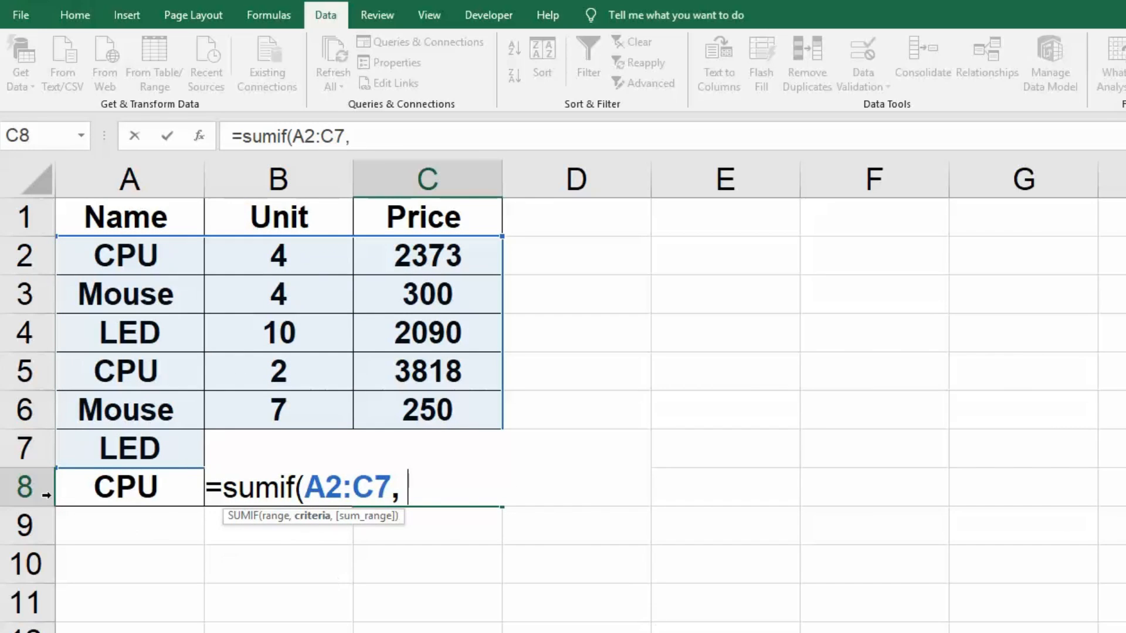
{"action": "type", "text": " a"}
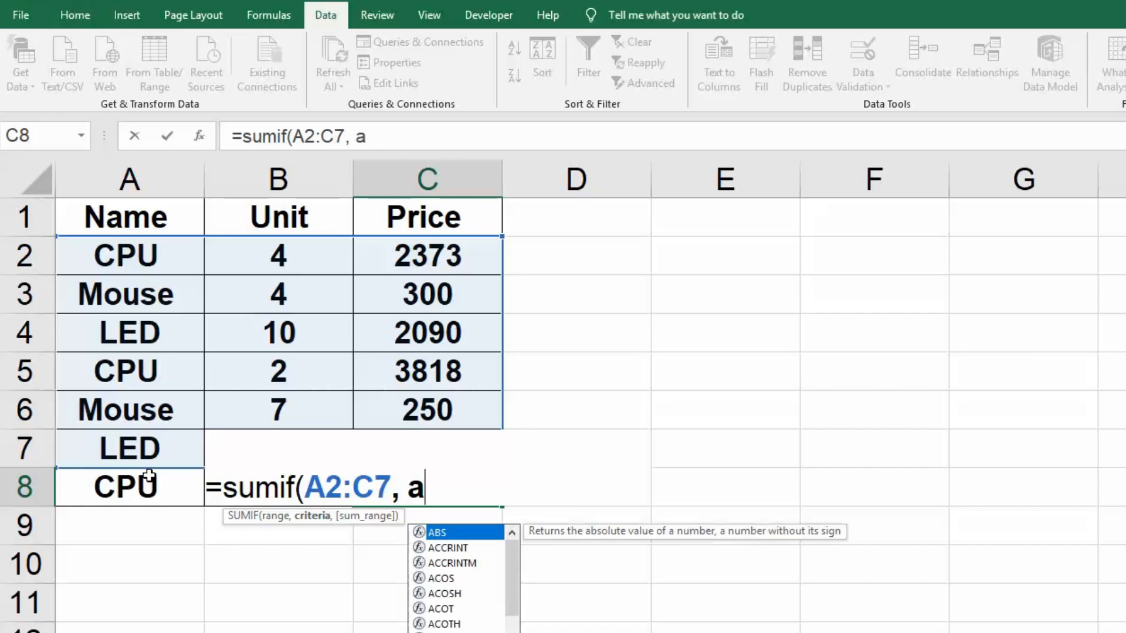
{"action": "type", "text": "8,"}
{"action": "left_click_drag", "start_coordinate": [444, 256], "coordinate": [444, 449]}
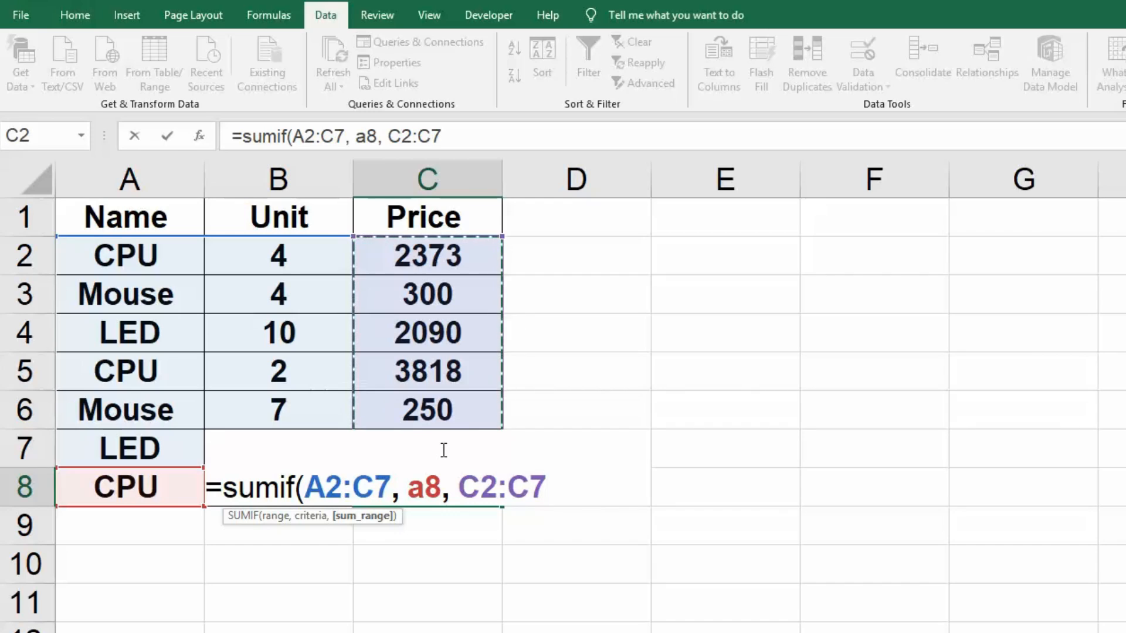
{"action": "type", "text": ")"}
{"action": "key", "text": "Return"}
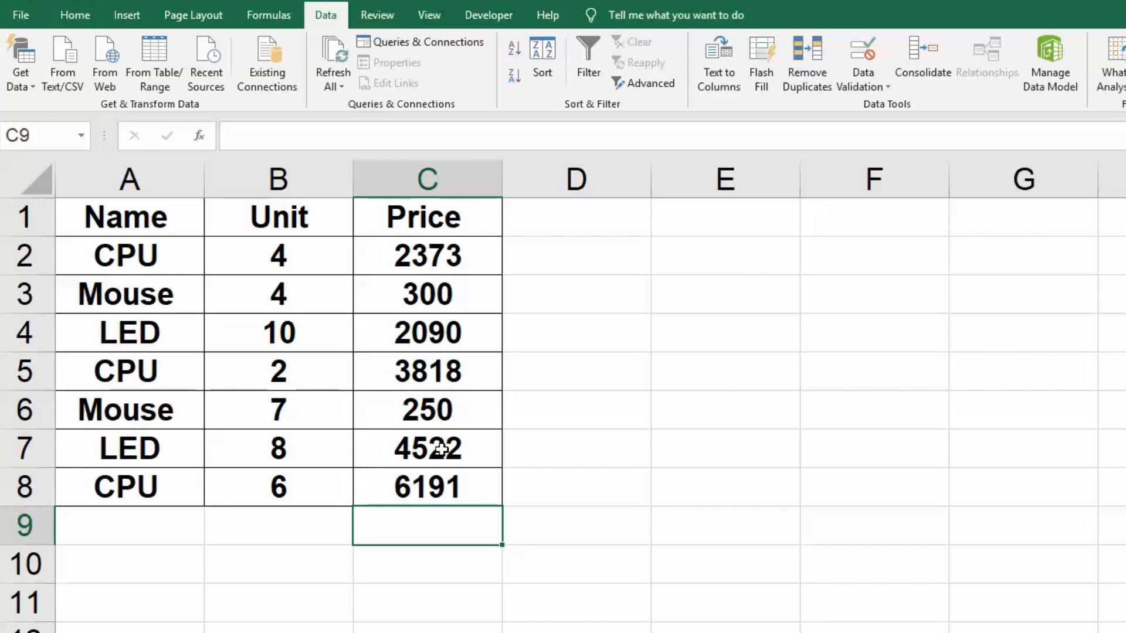
Step: Open the drop-down list in A8 to review the product choices available for the SUMIF formulas
{"action": "left_click", "coordinate": [146, 494]}
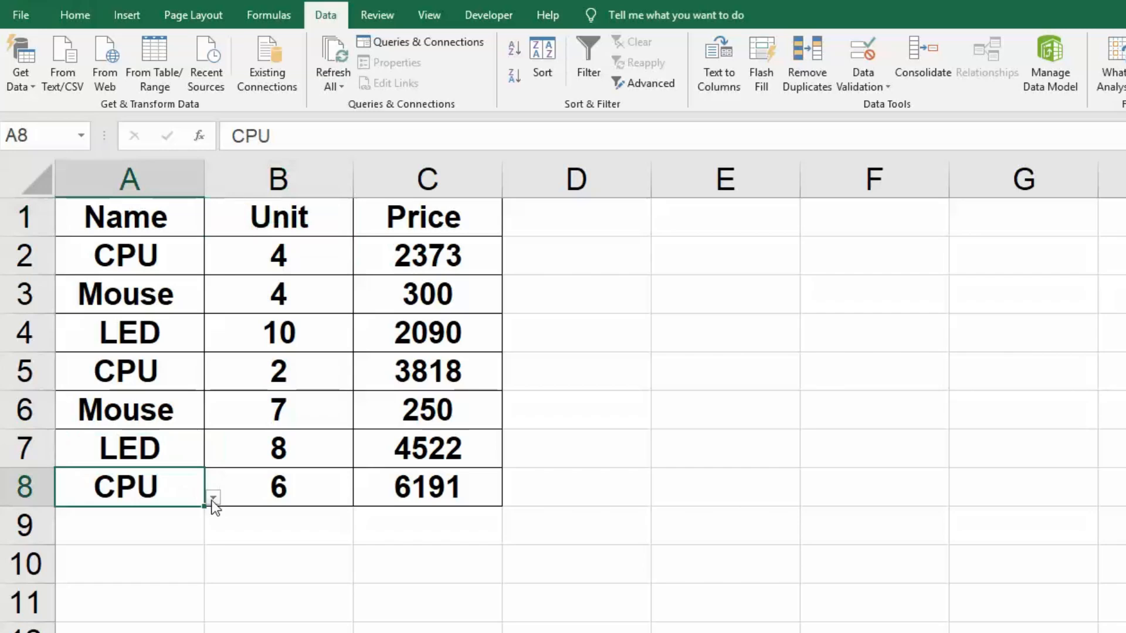
{"action": "left_click", "coordinate": [213, 497]}
{"action": "key", "text": "Escape"}
{"action": "left_click", "coordinate": [158, 533]}
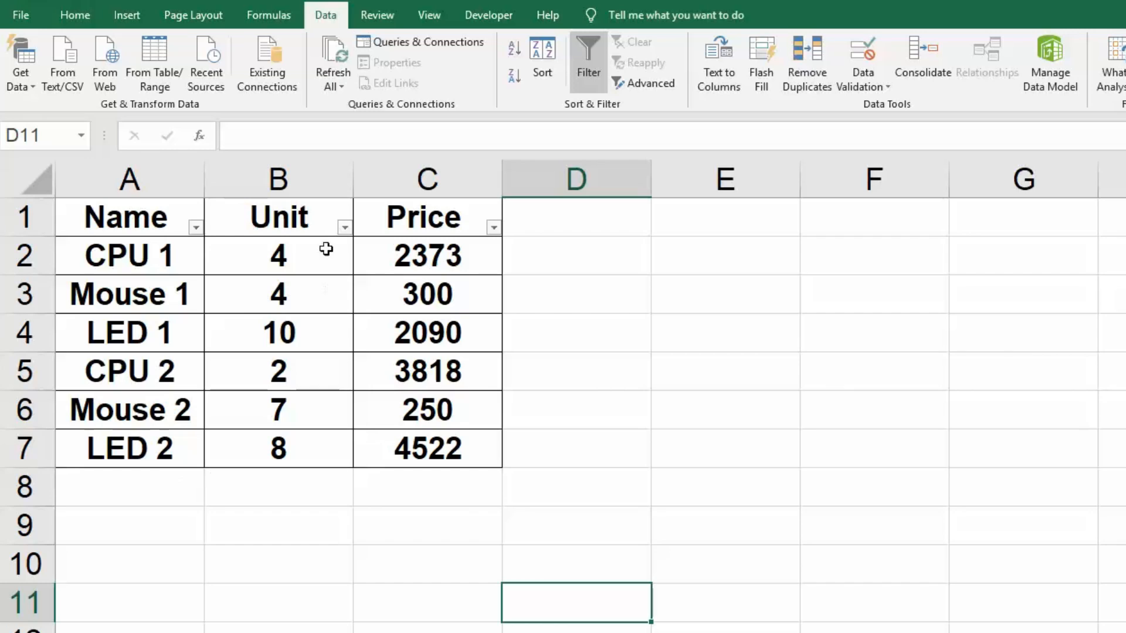
Step: Filter the Name column to show only CPU 1 and Mouse 1
{"action": "left_click", "coordinate": [195, 228]}
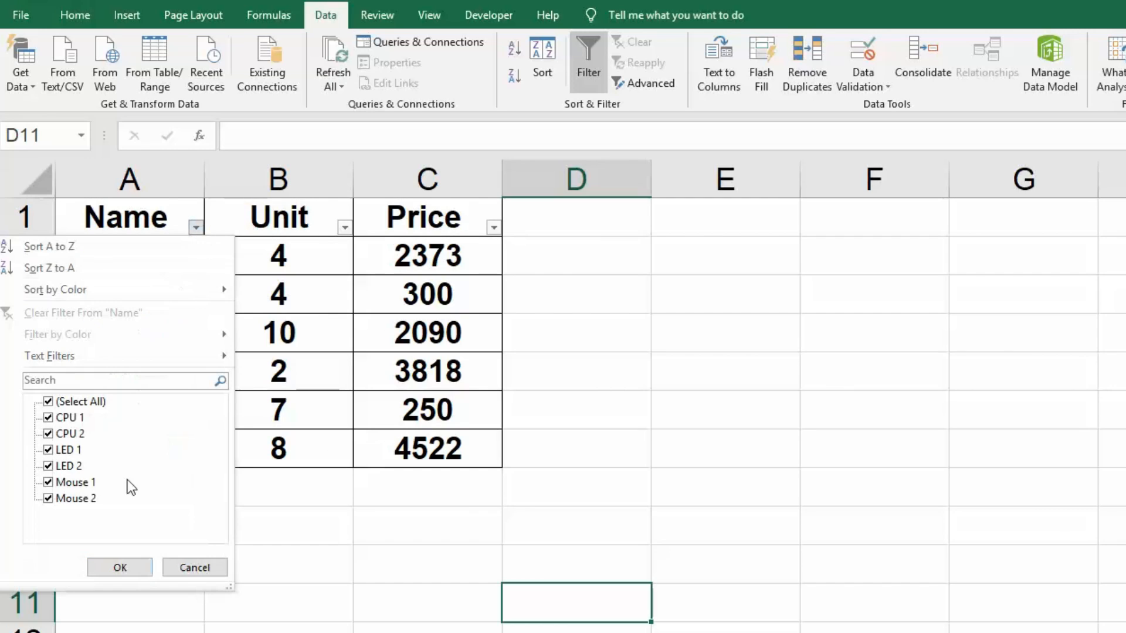
{"action": "left_click", "coordinate": [48, 401]}
{"action": "left_click", "coordinate": [48, 417]}
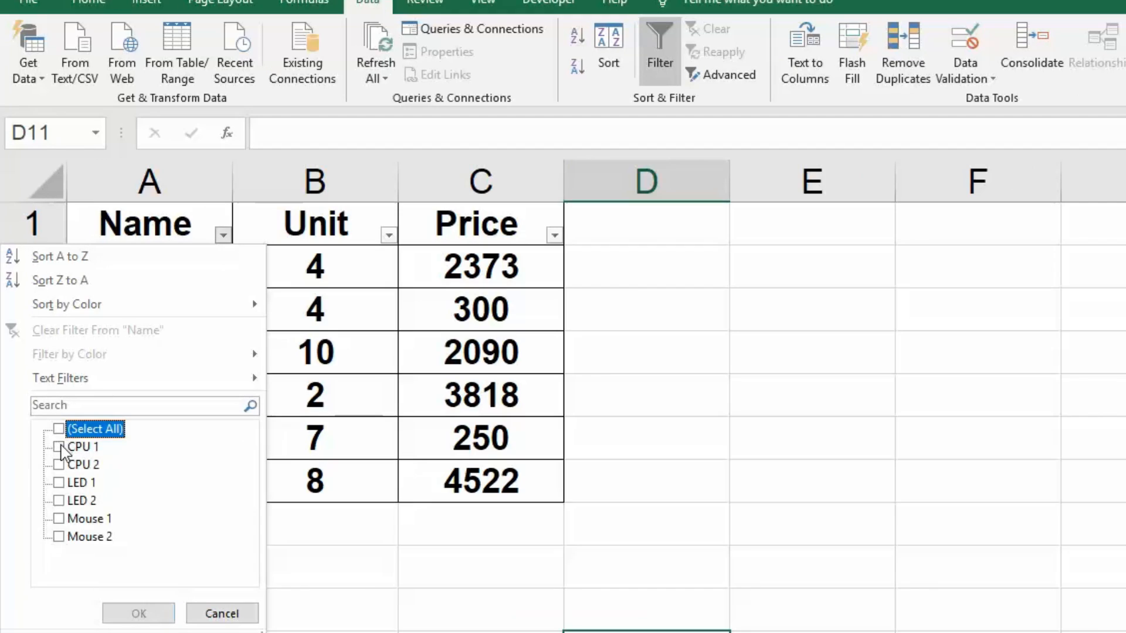
{"action": "left_click", "coordinate": [58, 518]}
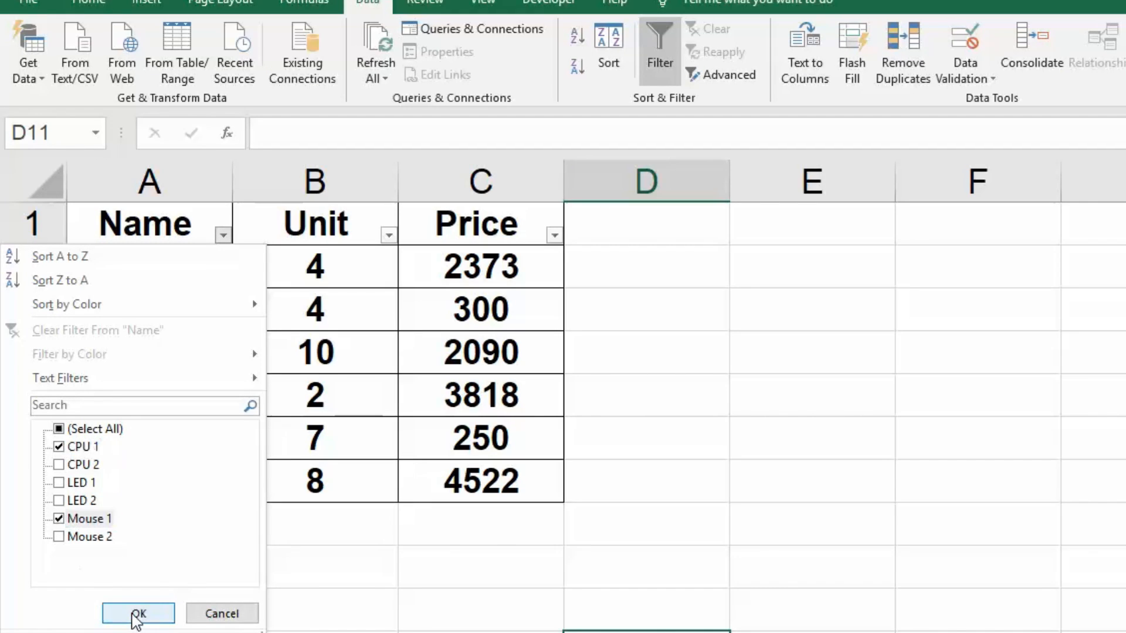
{"action": "left_click", "coordinate": [139, 612]}
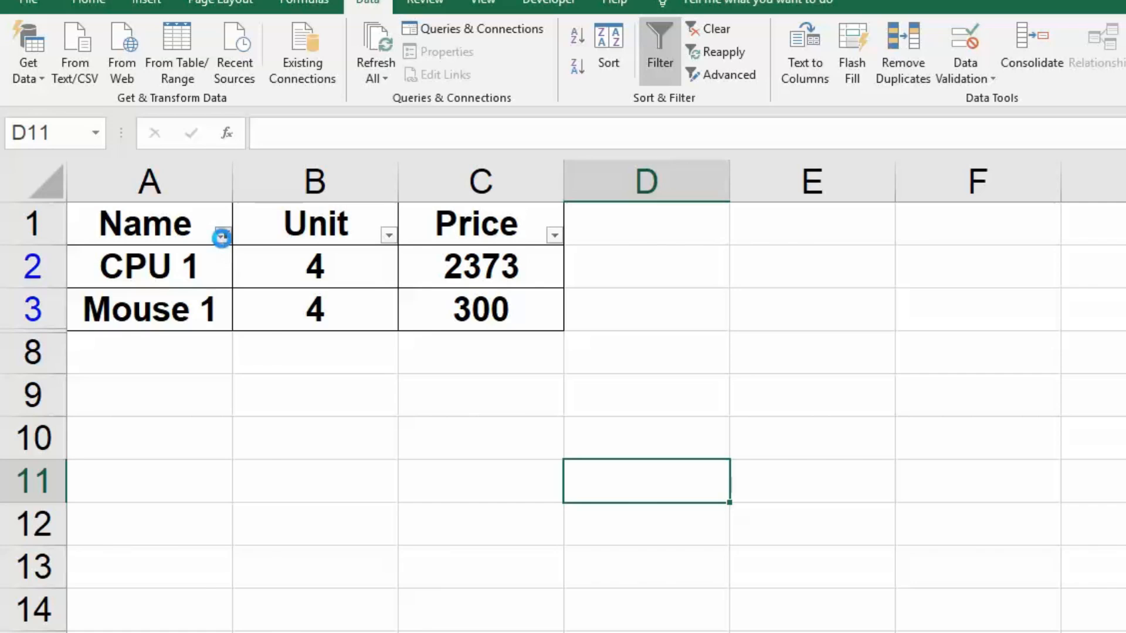
Step: Reselect all items in the Name column filter to show every row again
{"action": "left_click", "coordinate": [223, 235]}
{"action": "left_click", "coordinate": [58, 430]}
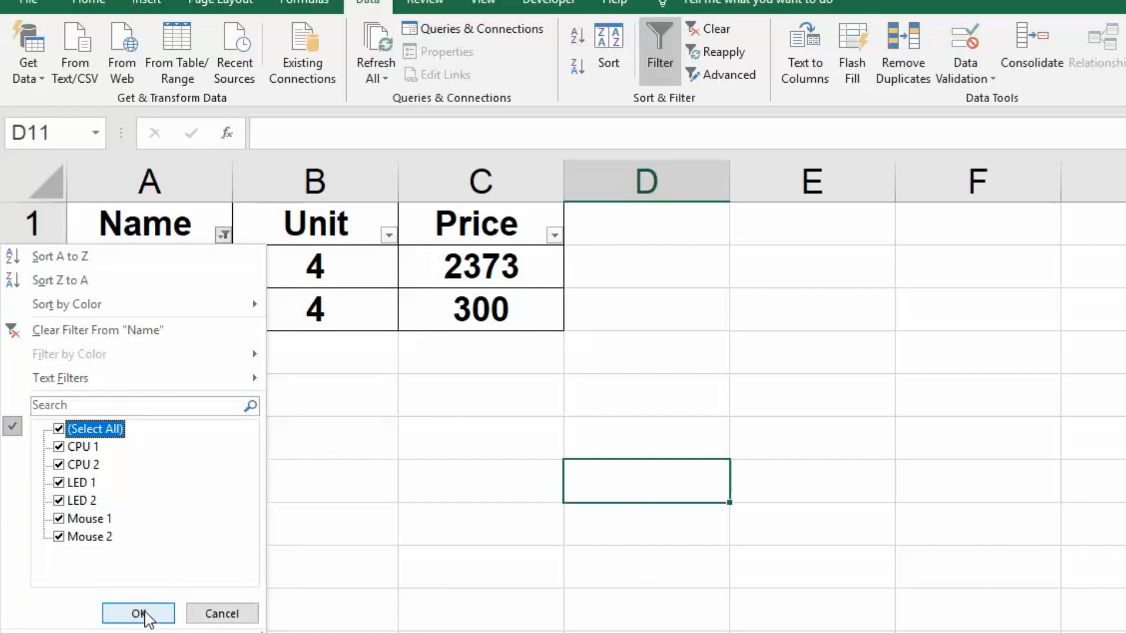
{"action": "left_click", "coordinate": [141, 613]}
Step: Turn the filter off for the header cells A1:C1 and switch it back on
{"action": "left_click_drag", "start_coordinate": [155, 223], "coordinate": [505, 232]}
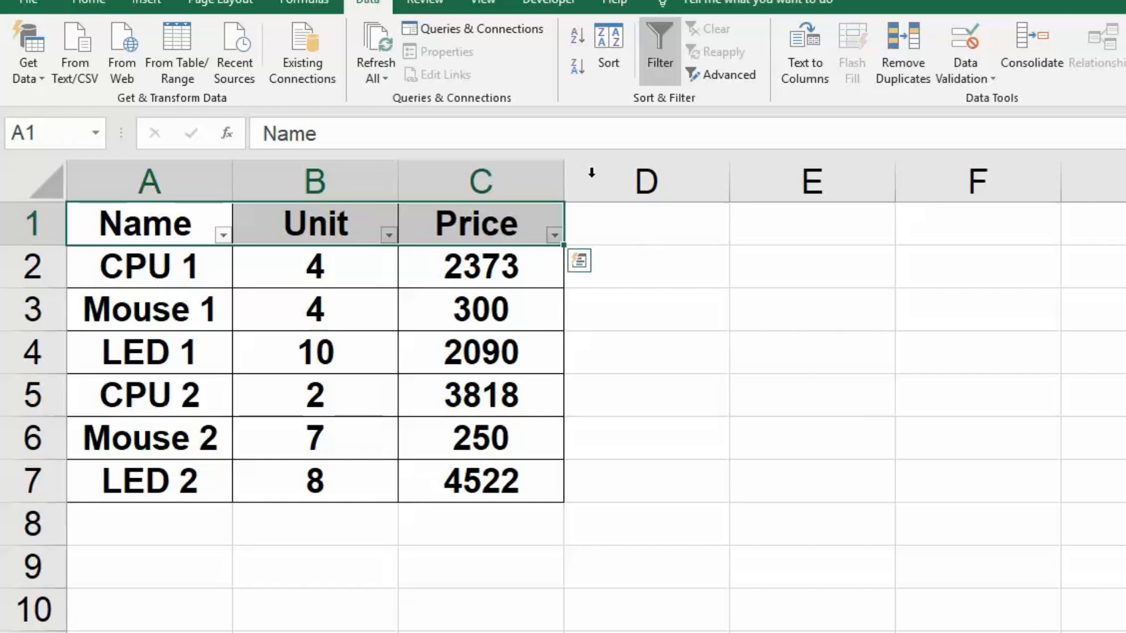
{"action": "left_click", "coordinate": [88, 4]}
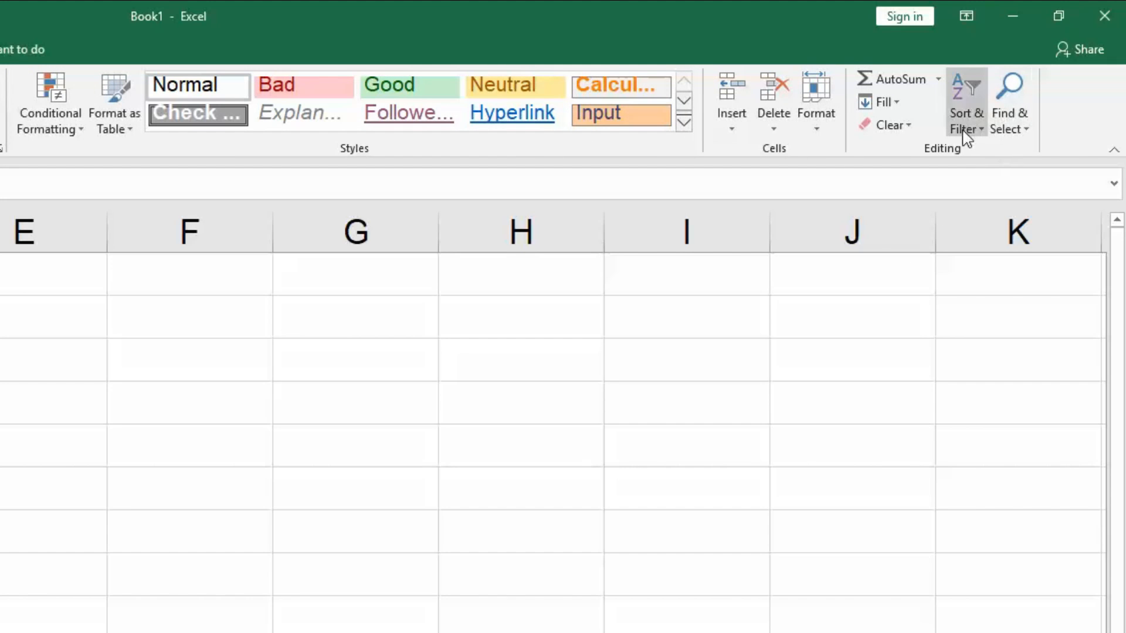
{"action": "left_click", "coordinate": [981, 130]}
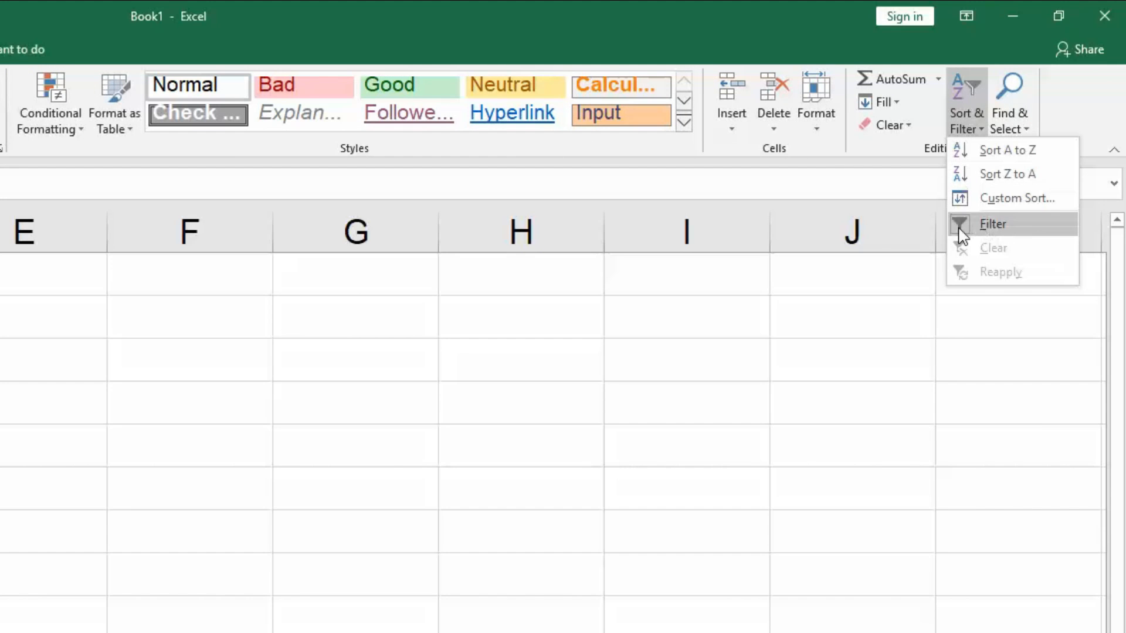
{"action": "left_click", "coordinate": [961, 230]}
{"action": "left_click", "coordinate": [973, 120]}
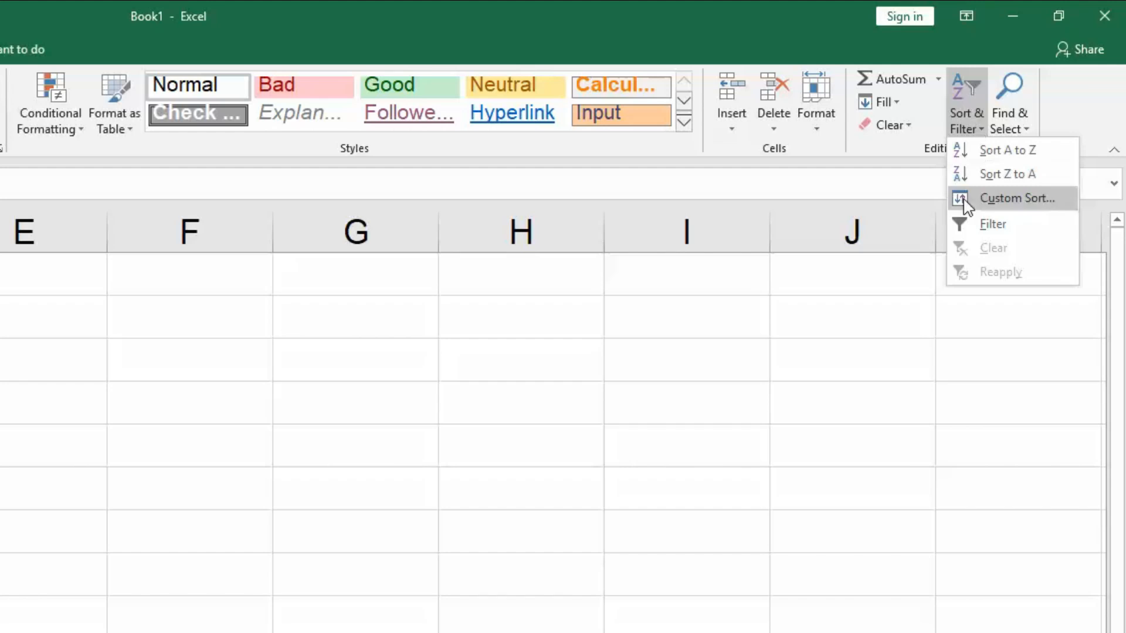
{"action": "left_click", "coordinate": [964, 236]}
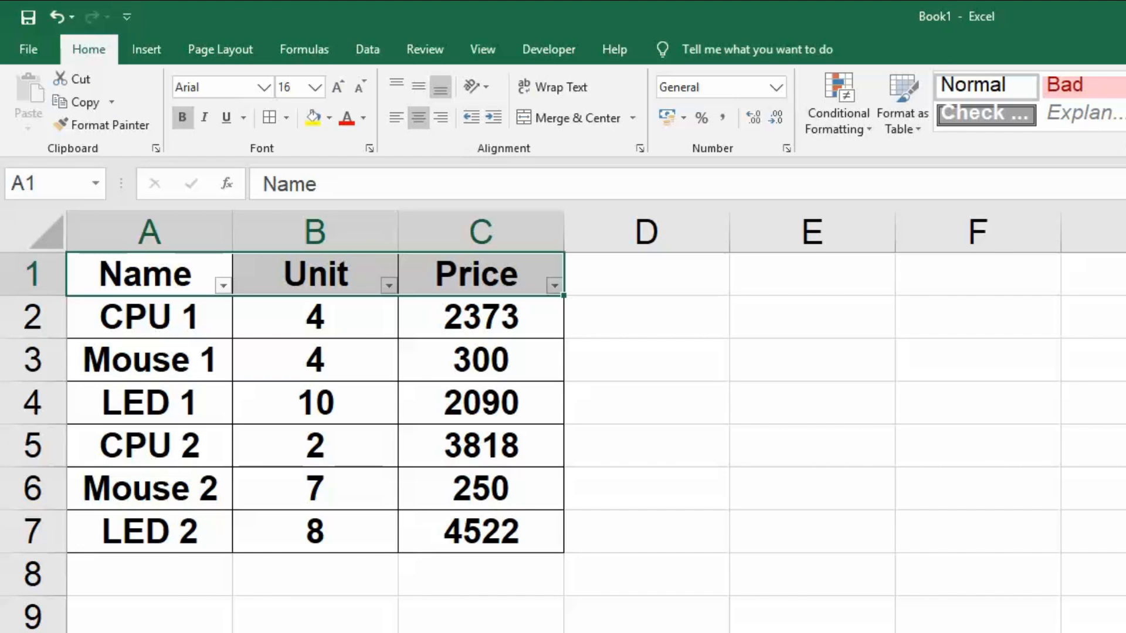
Step: Enter =SUBTOTAL(9, B2:B7) in cell B8 to total the Unit column for visible rows
{"action": "left_click", "coordinate": [338, 567]}
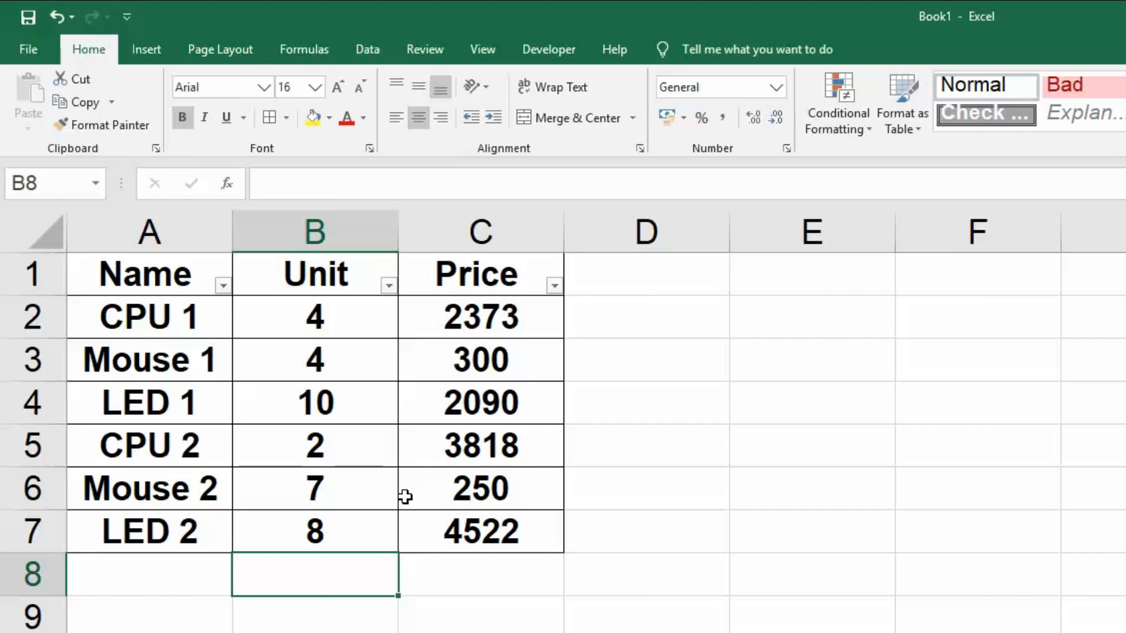
{"action": "key", "text": "F2"}
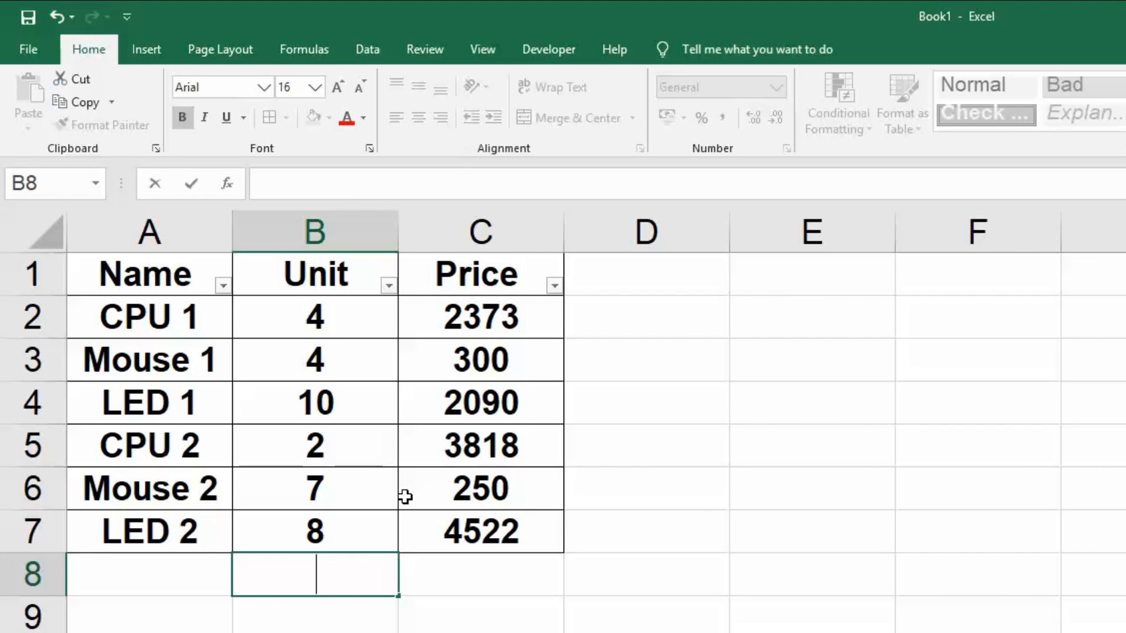
{"action": "type", "text": "=sub"}
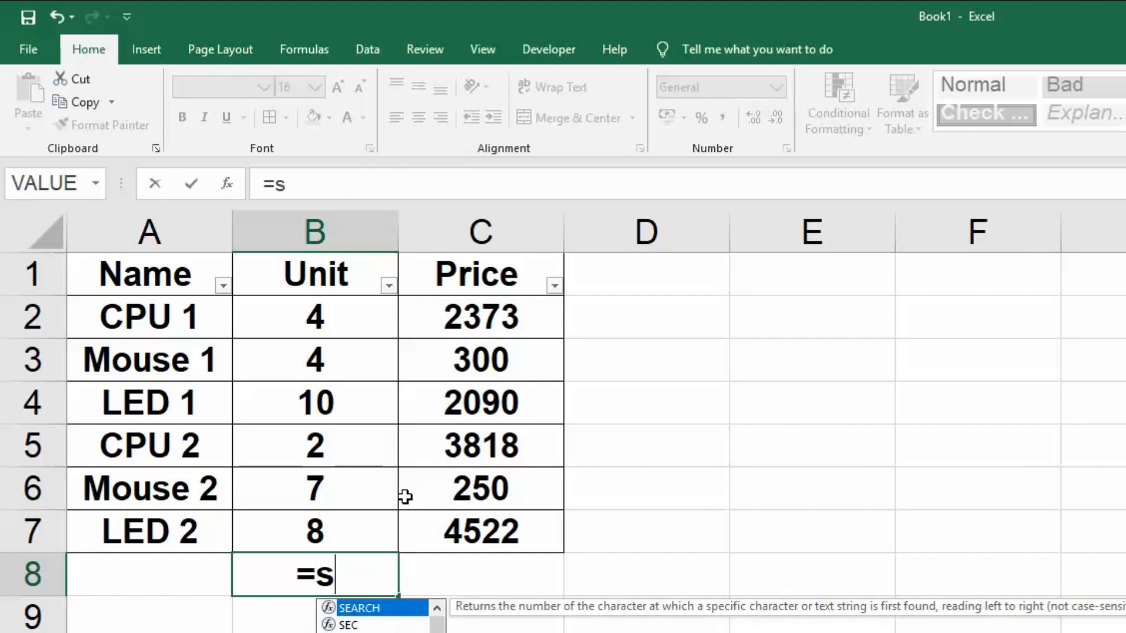
{"action": "type", "text": "to"}
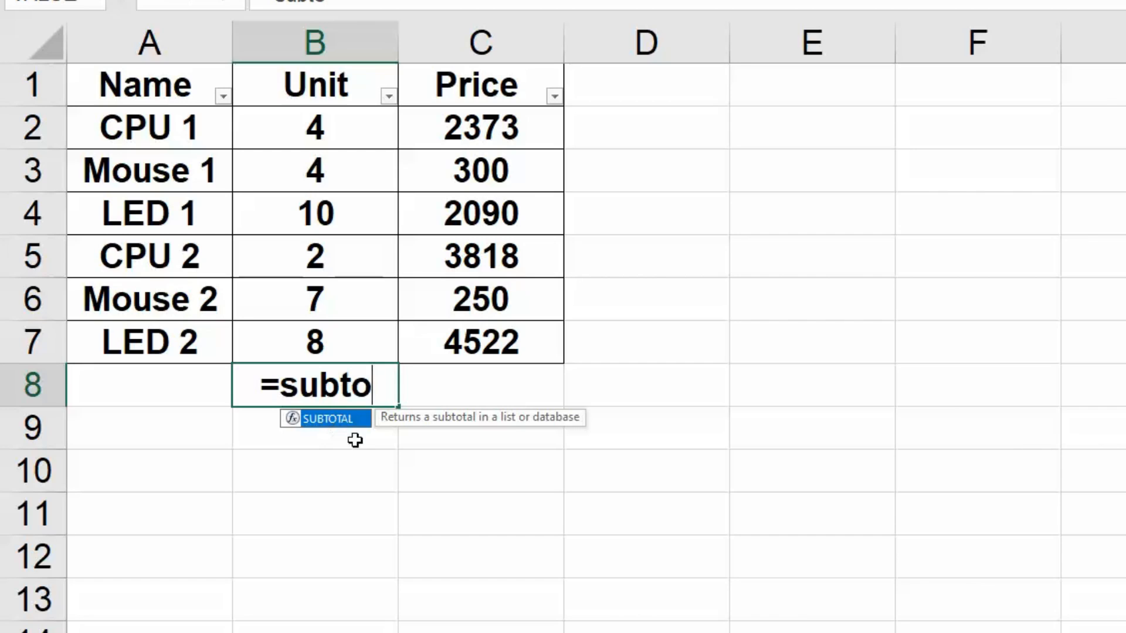
{"action": "double_click", "coordinate": [352, 418]}
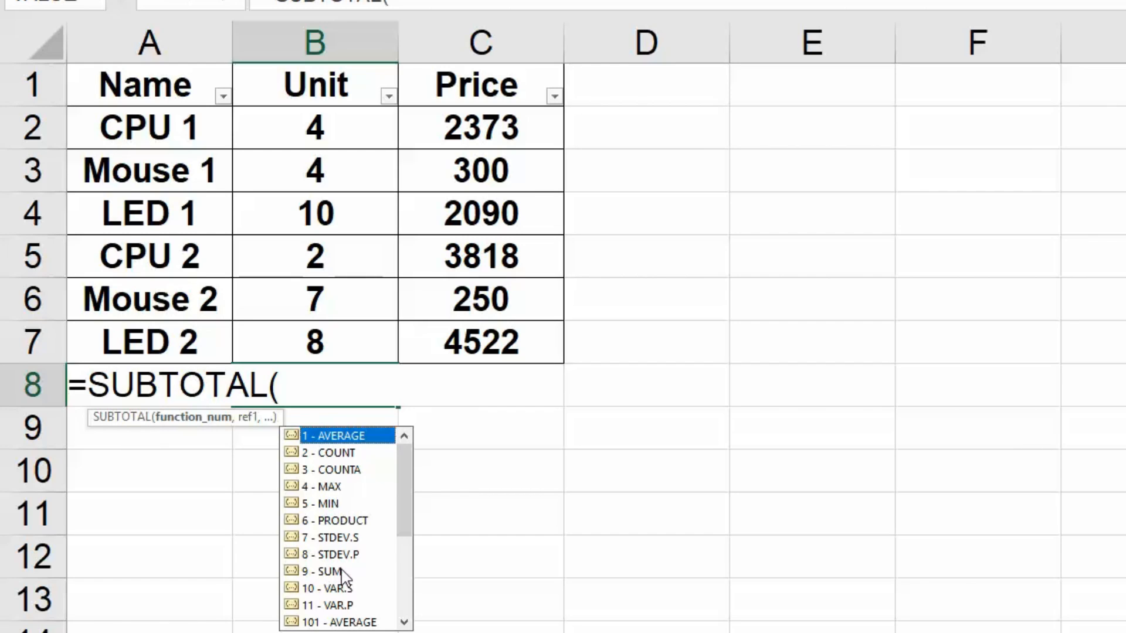
{"action": "type", "text": "9,"}
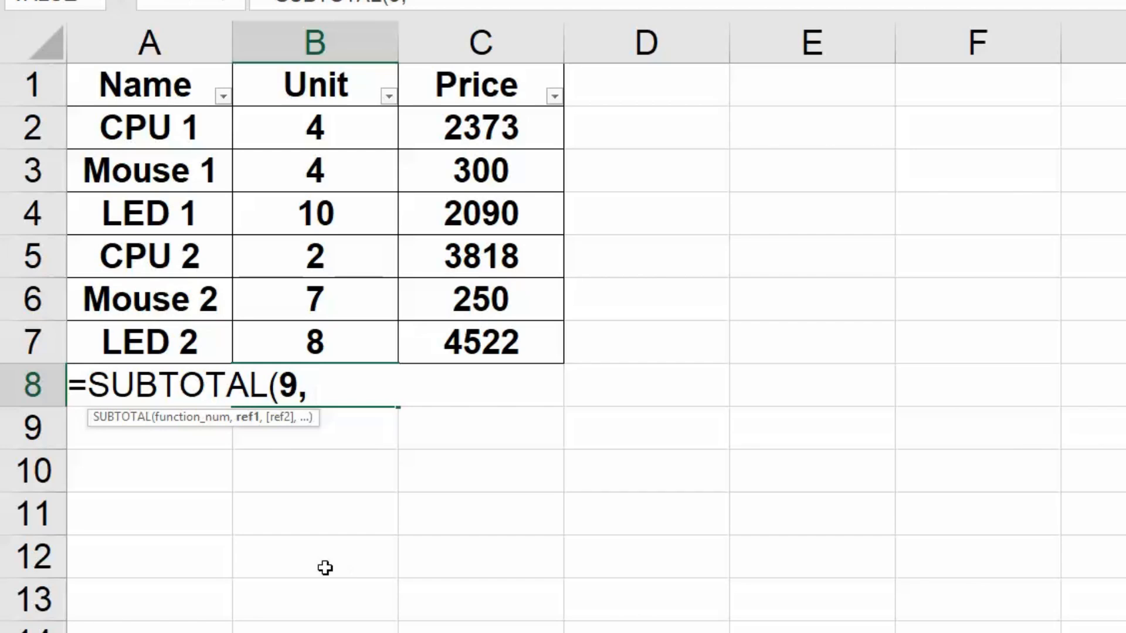
{"action": "left_click", "coordinate": [353, 130]}
{"action": "left_click_drag", "start_coordinate": [354, 130], "coordinate": [330, 336]}
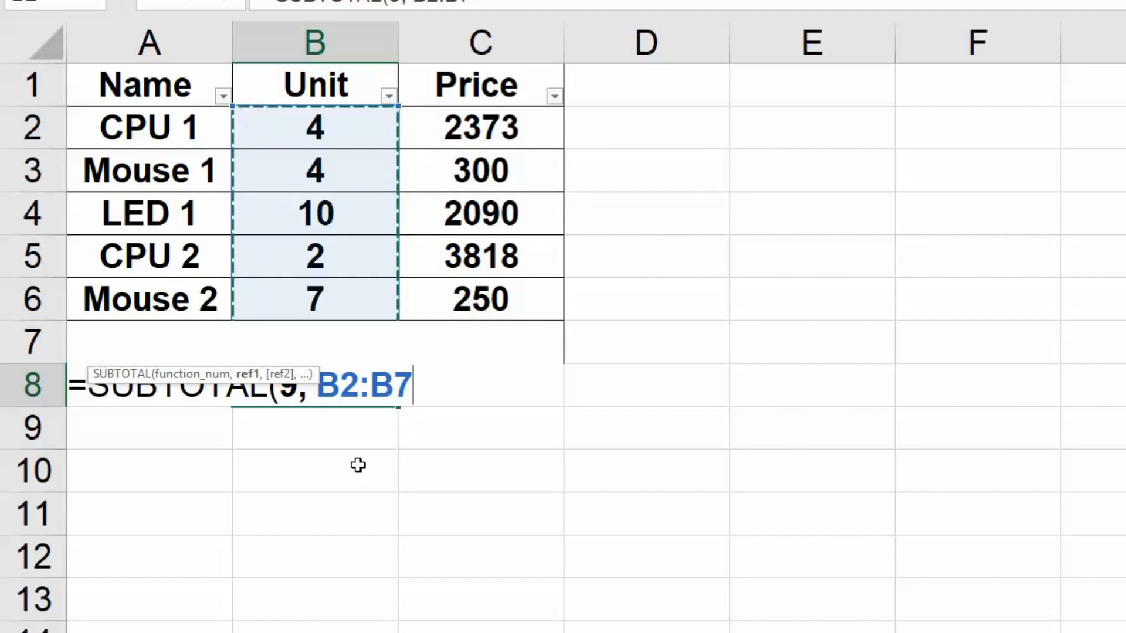
{"action": "type", "text": ")"}
{"action": "key", "text": "Return"}
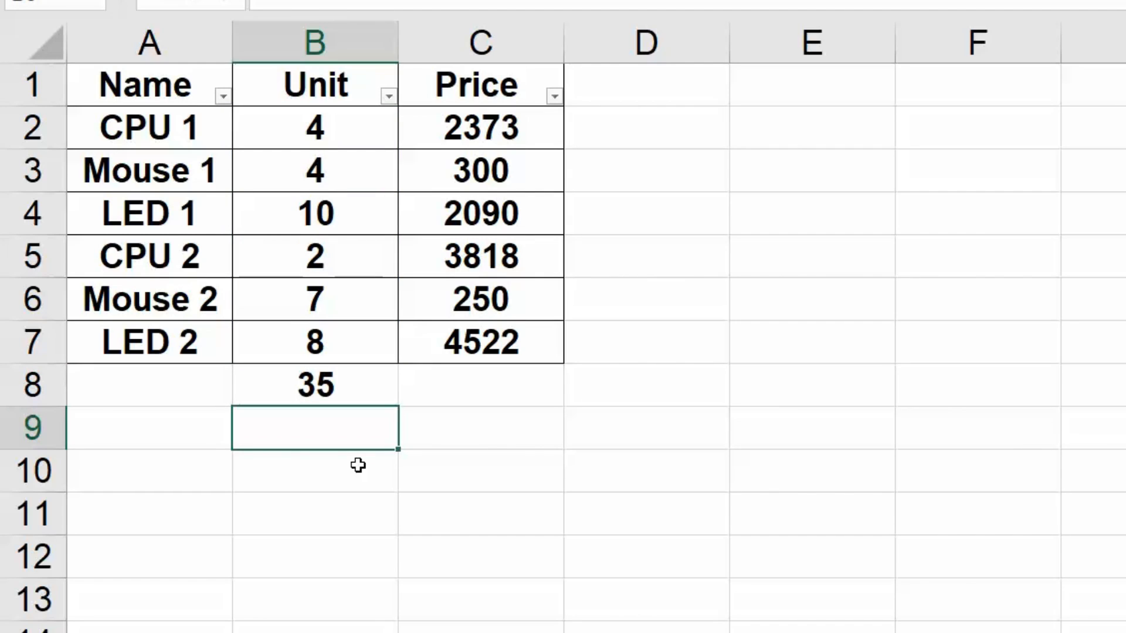
Step: Enter =SUBTOTAL(9, C2:C7) in cell C8 to total the Price column for visible rows
{"action": "left_click", "coordinate": [485, 385]}
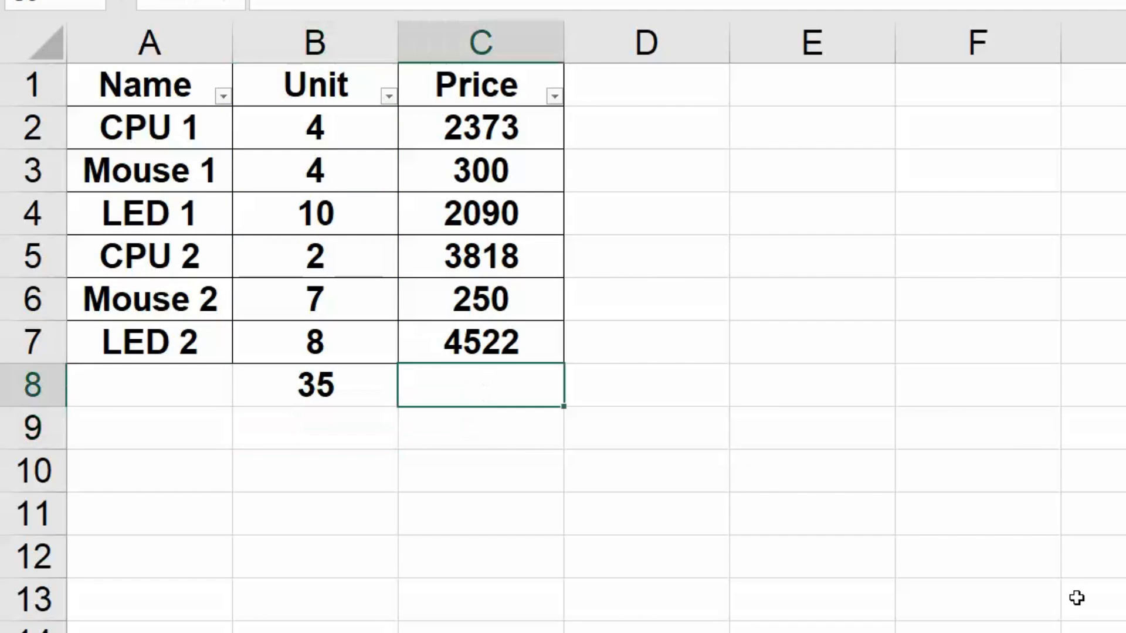
{"action": "type", "text": "=sub"}
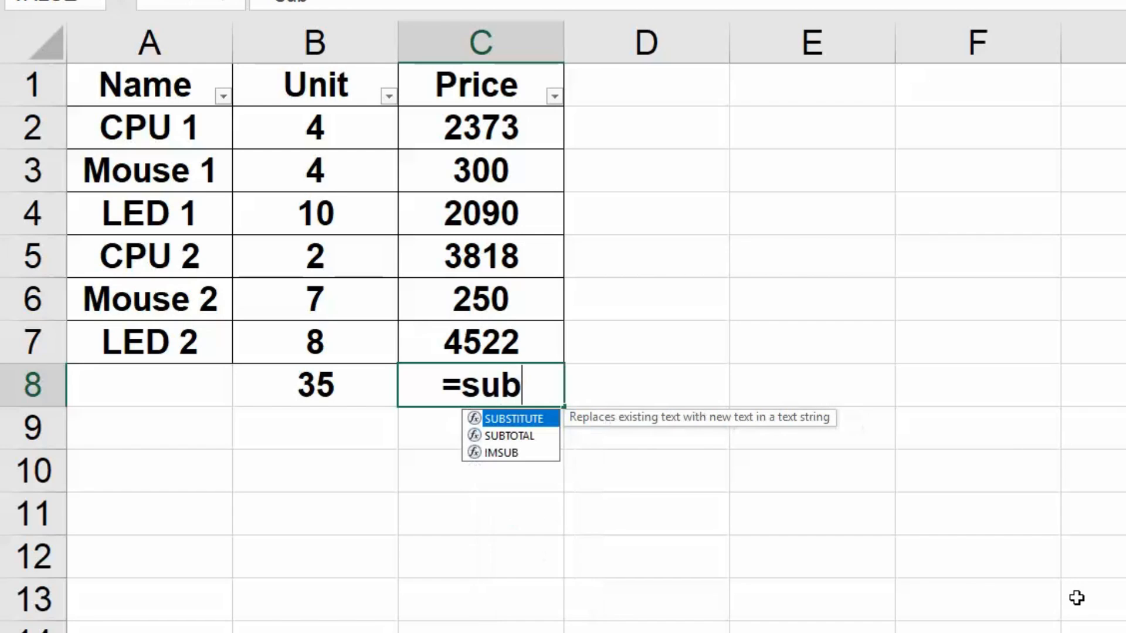
{"action": "type", "text": "t"}
{"action": "key", "text": "Tab"}
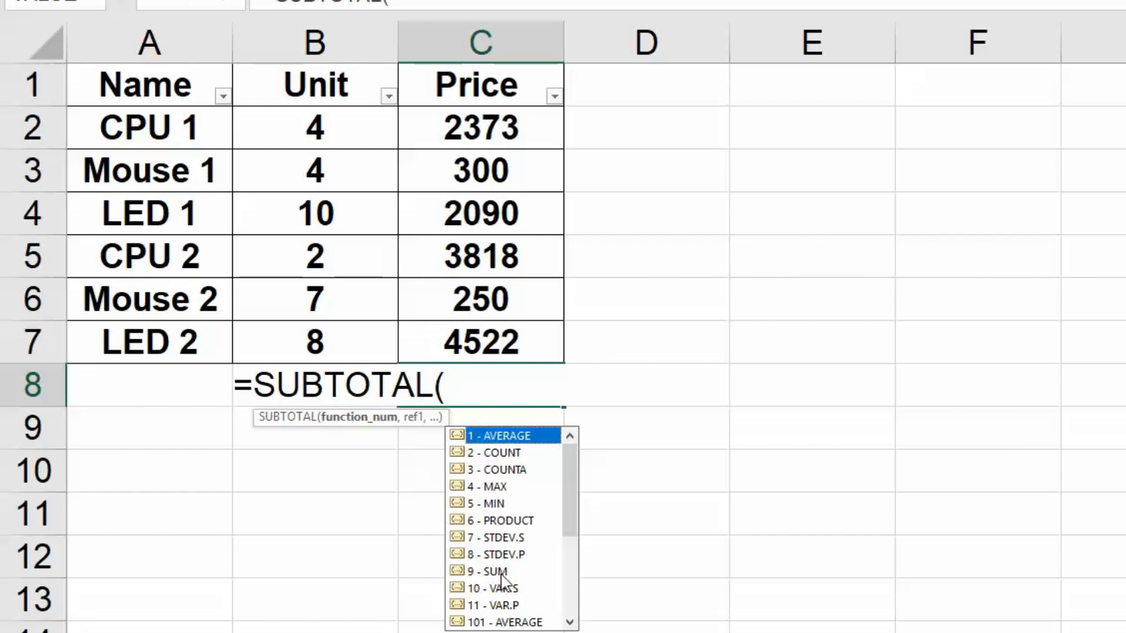
{"action": "type", "text": ","}
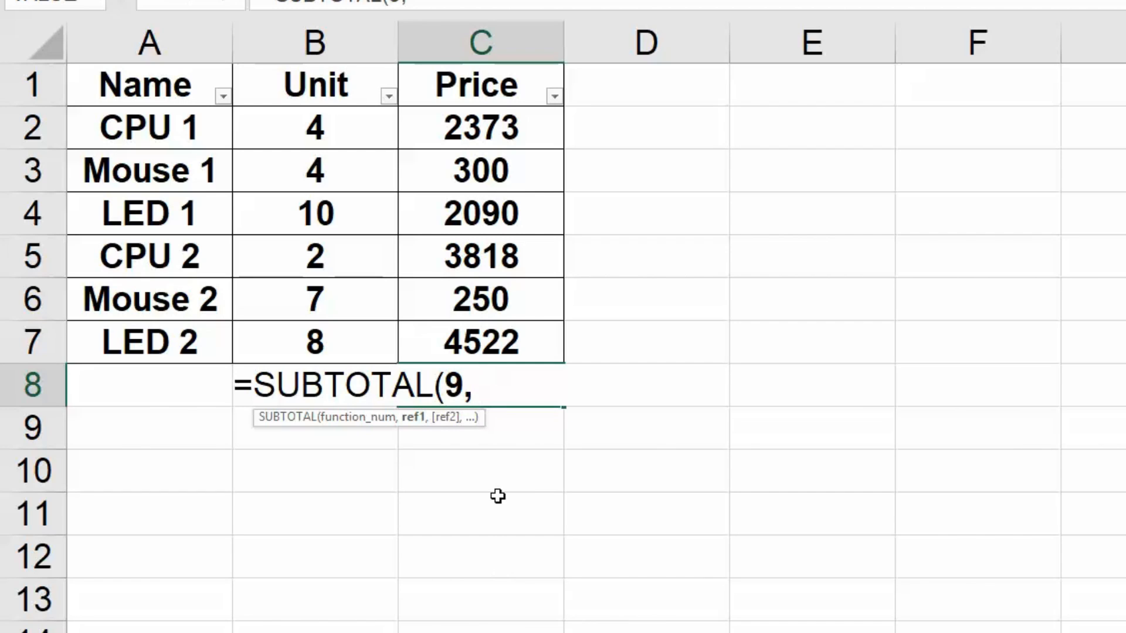
{"action": "left_click_drag", "start_coordinate": [504, 117], "coordinate": [516, 340]}
{"action": "type", "text": ")"}
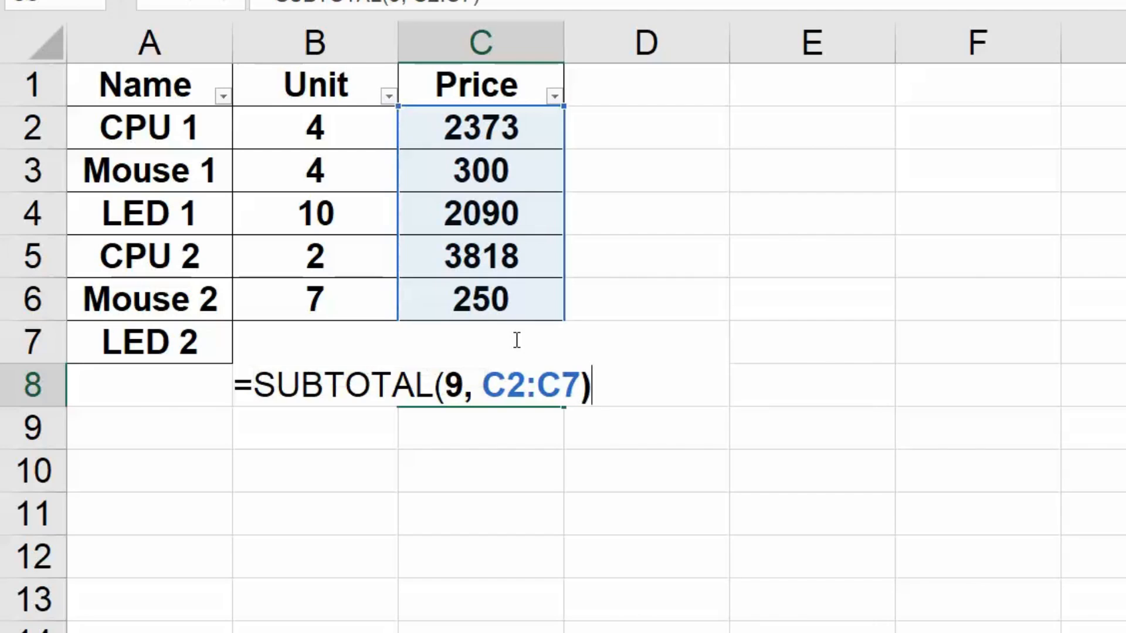
{"action": "key", "text": "Return"}
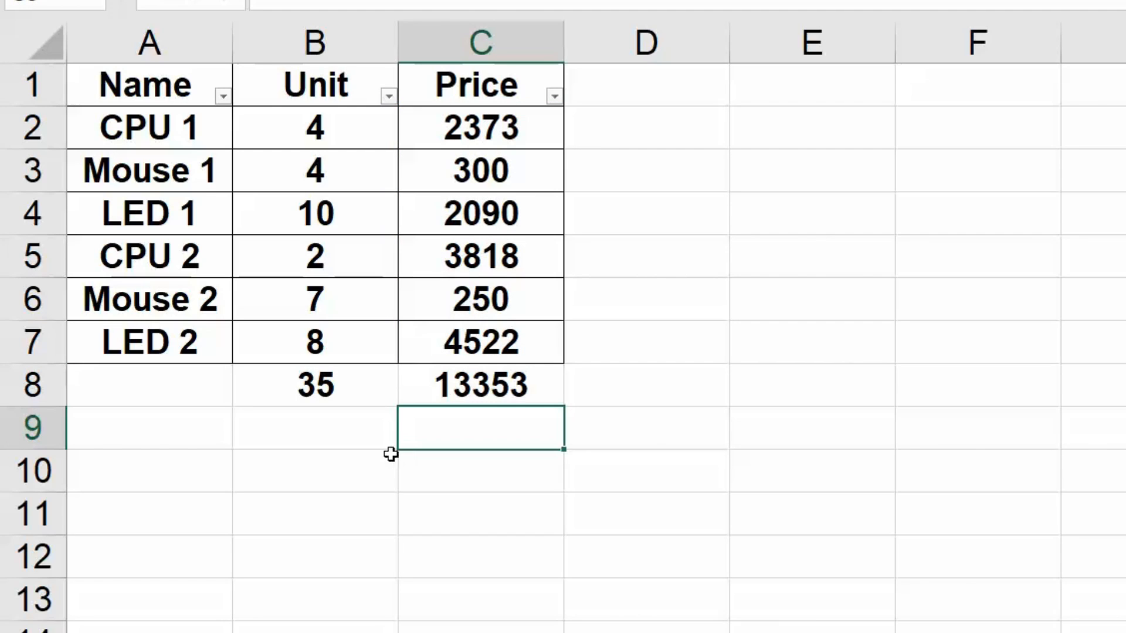
Step: Change the font color of the totals in B8:C8 to red
{"action": "left_click_drag", "start_coordinate": [289, 375], "coordinate": [455, 376]}
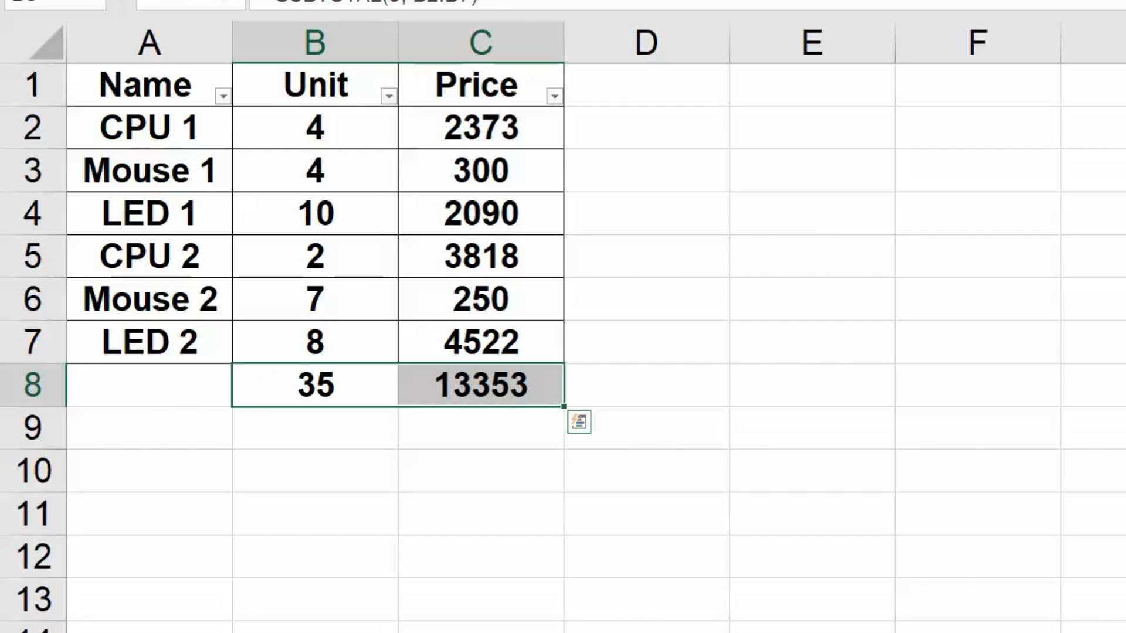
{"action": "left_click", "coordinate": [422, 1]}
{"action": "left_click", "coordinate": [588, 500]}
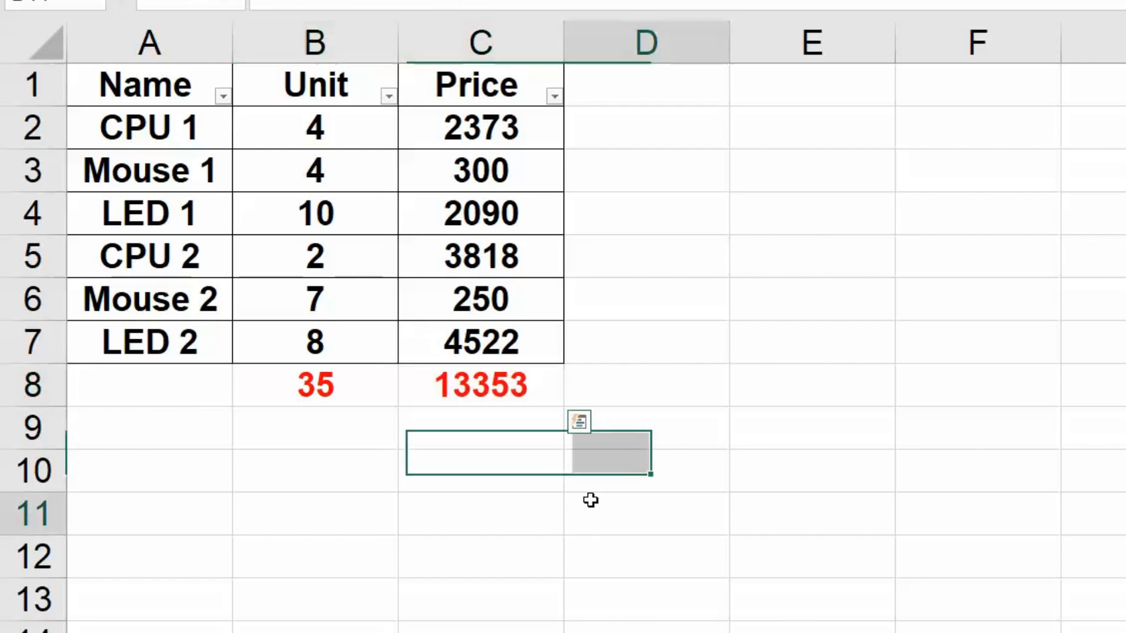
Step: Filter the Name column to show only CPU 1, LED 2 and Mouse 2
{"action": "left_click", "coordinate": [215, 98]}
{"action": "left_click", "coordinate": [222, 97]}
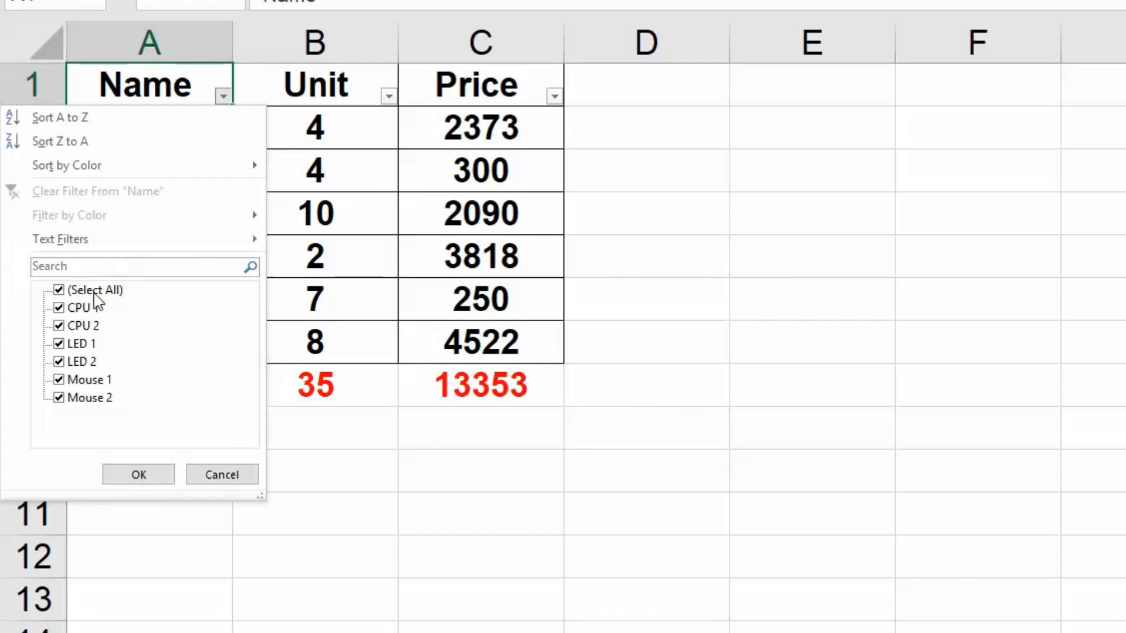
{"action": "left_click", "coordinate": [58, 290]}
{"action": "left_click", "coordinate": [60, 309]}
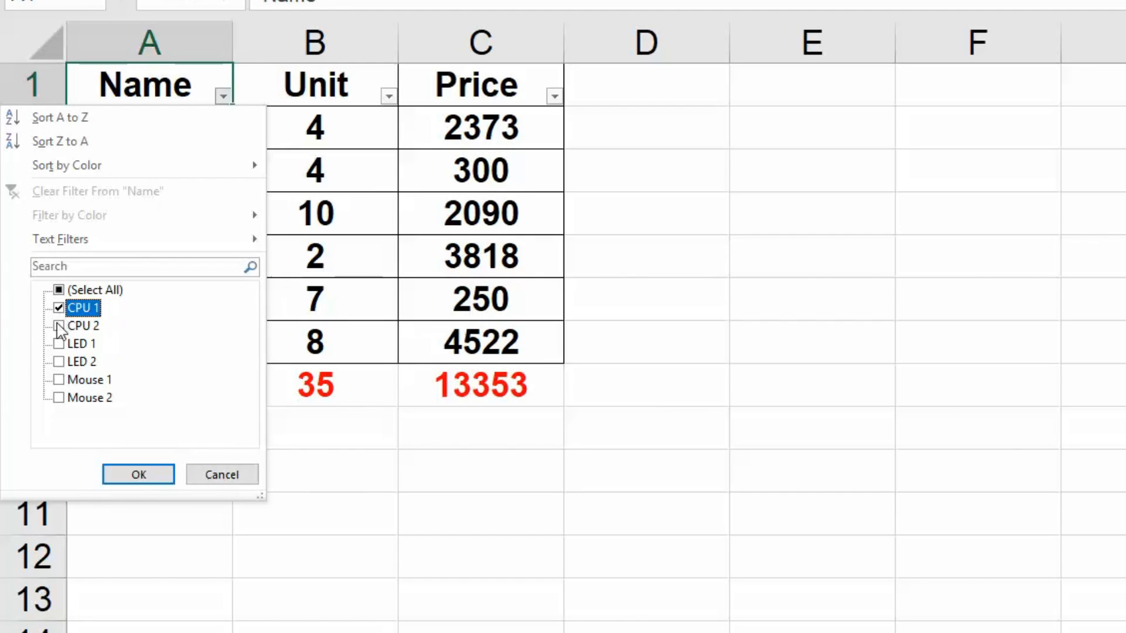
{"action": "left_click", "coordinate": [59, 362]}
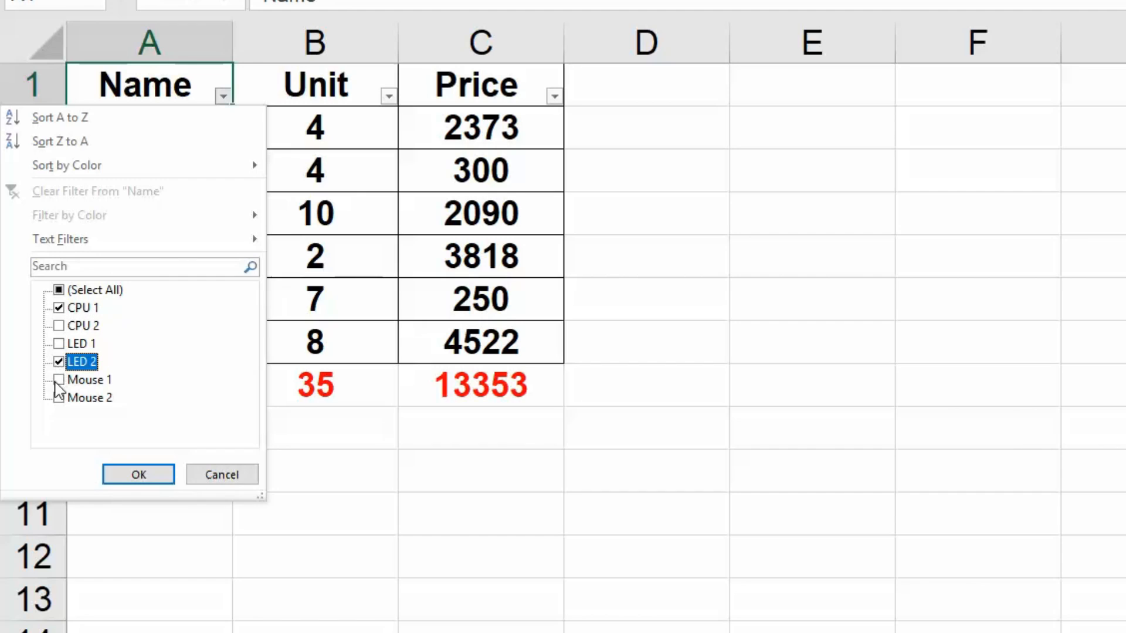
{"action": "left_click", "coordinate": [59, 399]}
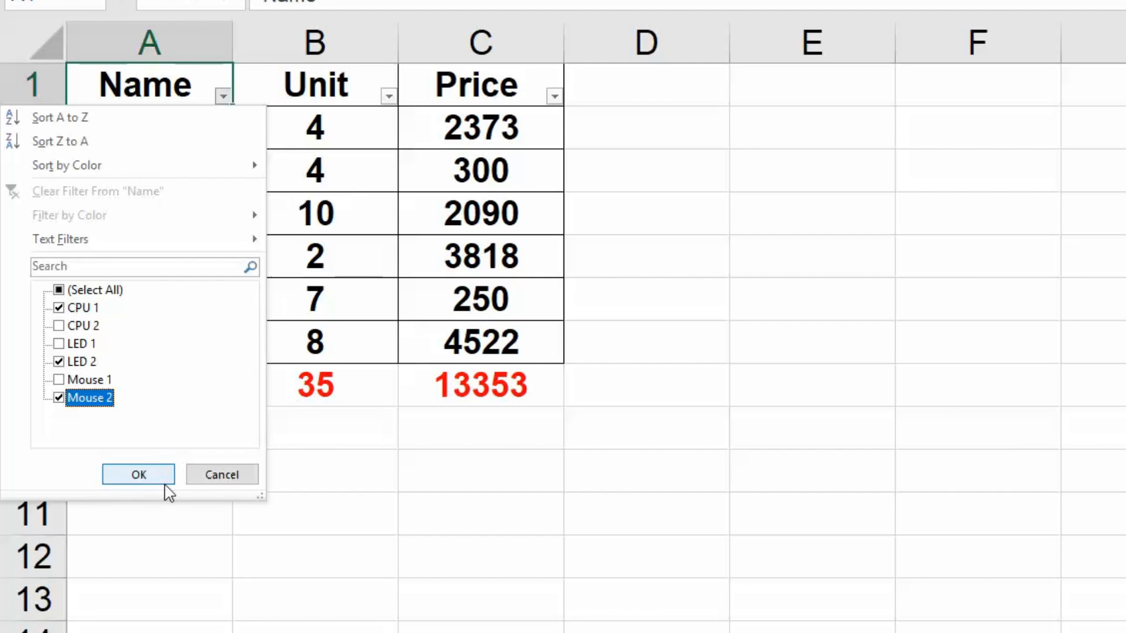
{"action": "left_click", "coordinate": [139, 475]}
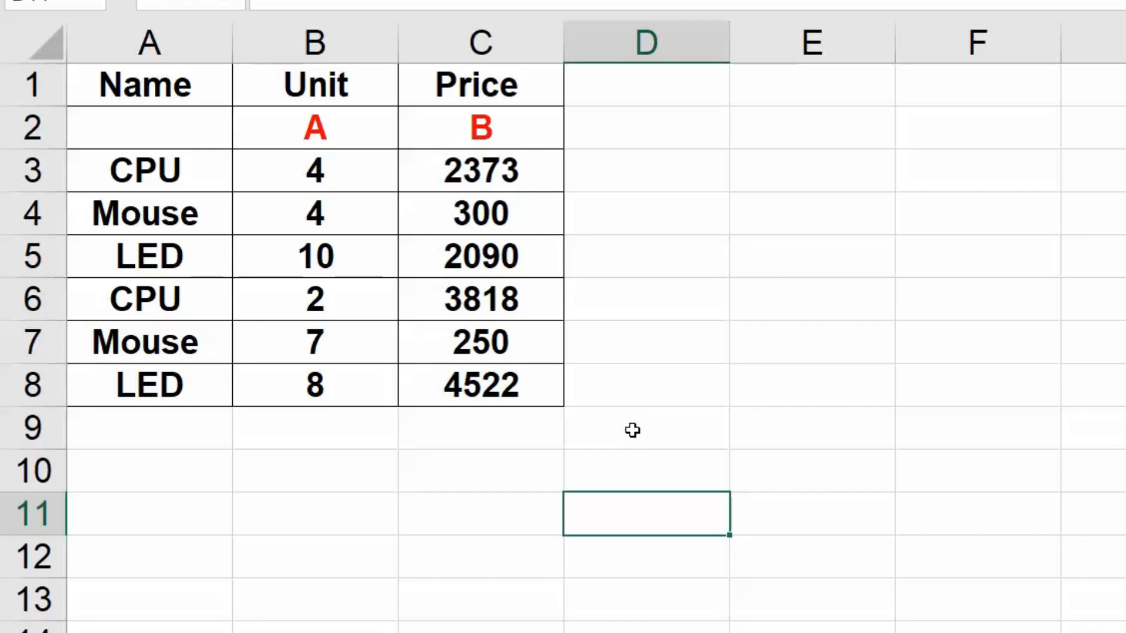
Step: Enter =SUMPRODUCT(B3:B8, C3:C8) in cell C9 to sum each unit quantity multiplied by its price
{"action": "left_click", "coordinate": [462, 423]}
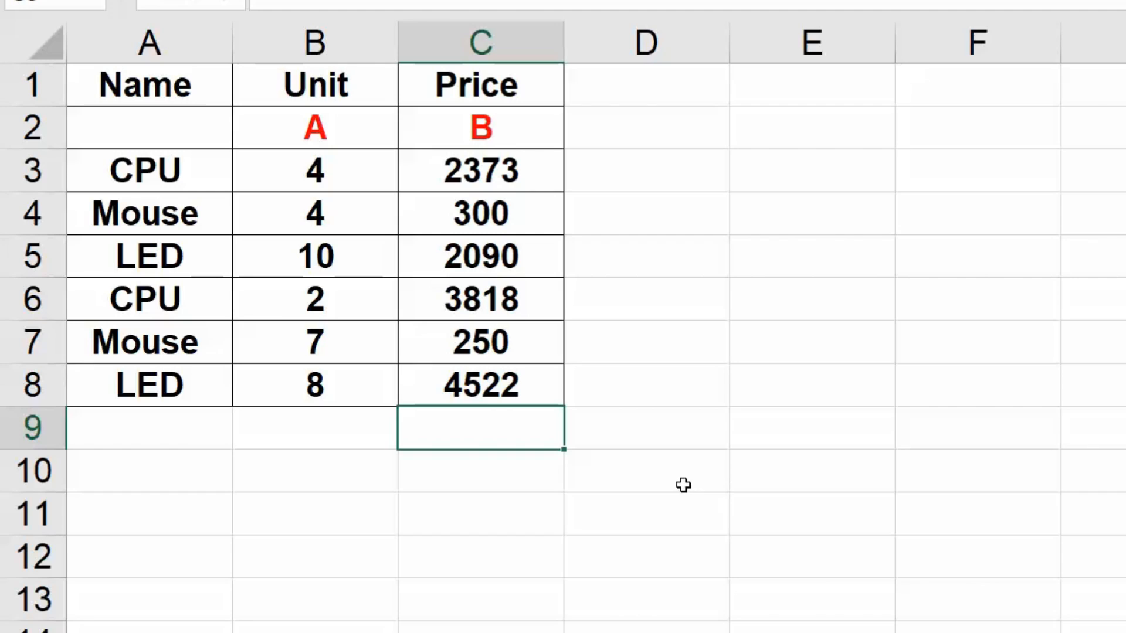
{"action": "key", "text": "F2"}
{"action": "type", "text": "=sum"}
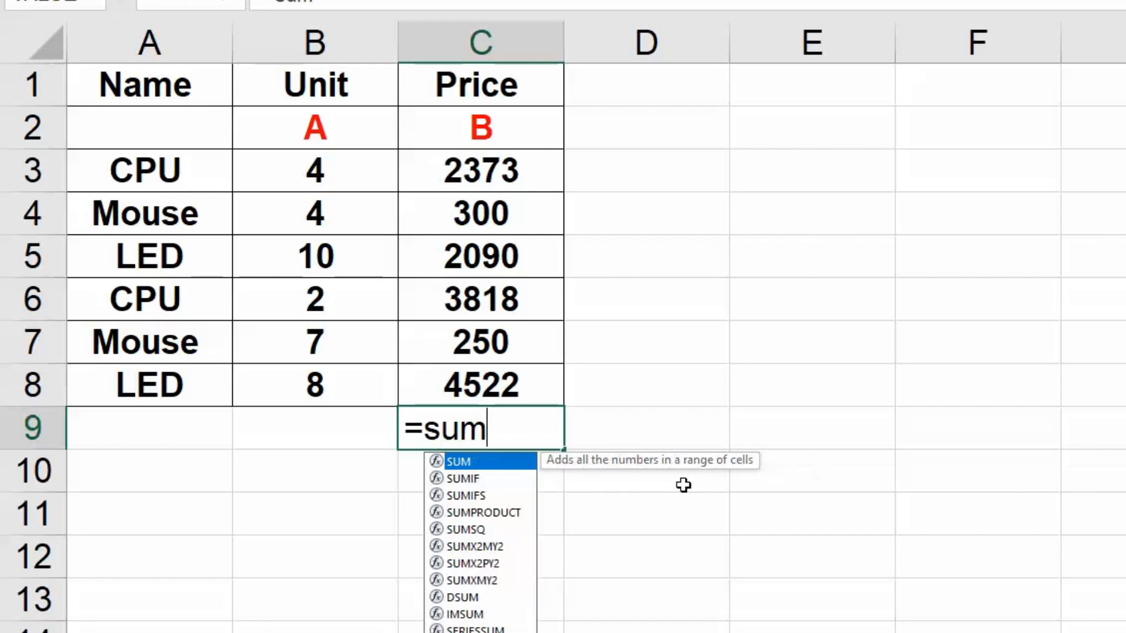
{"action": "type", "text": "pro"}
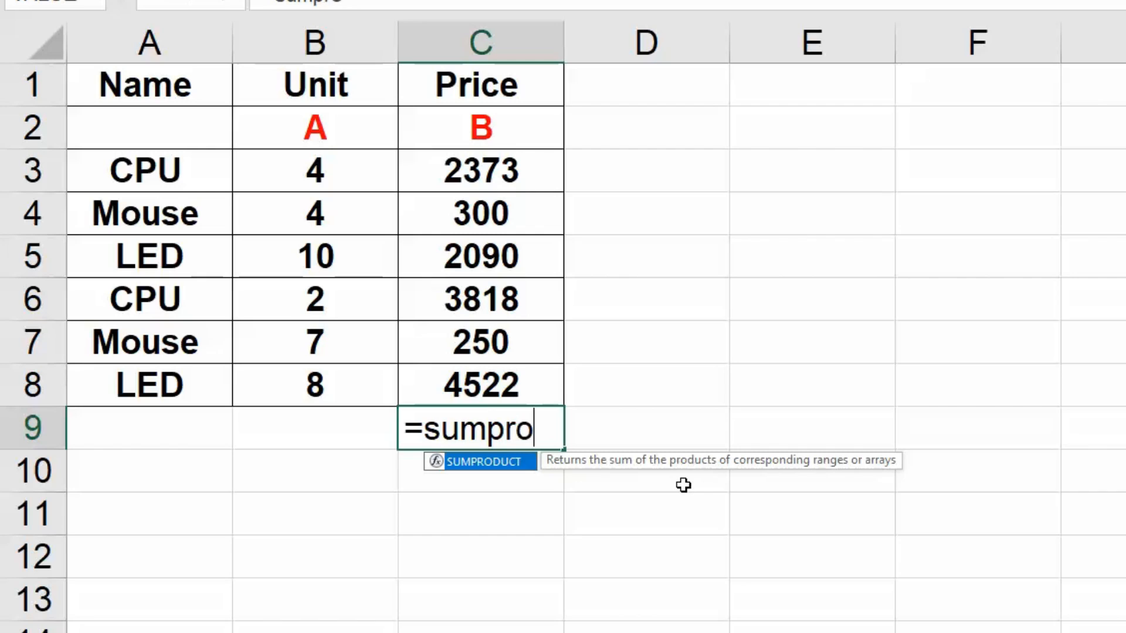
{"action": "key", "text": "Tab"}
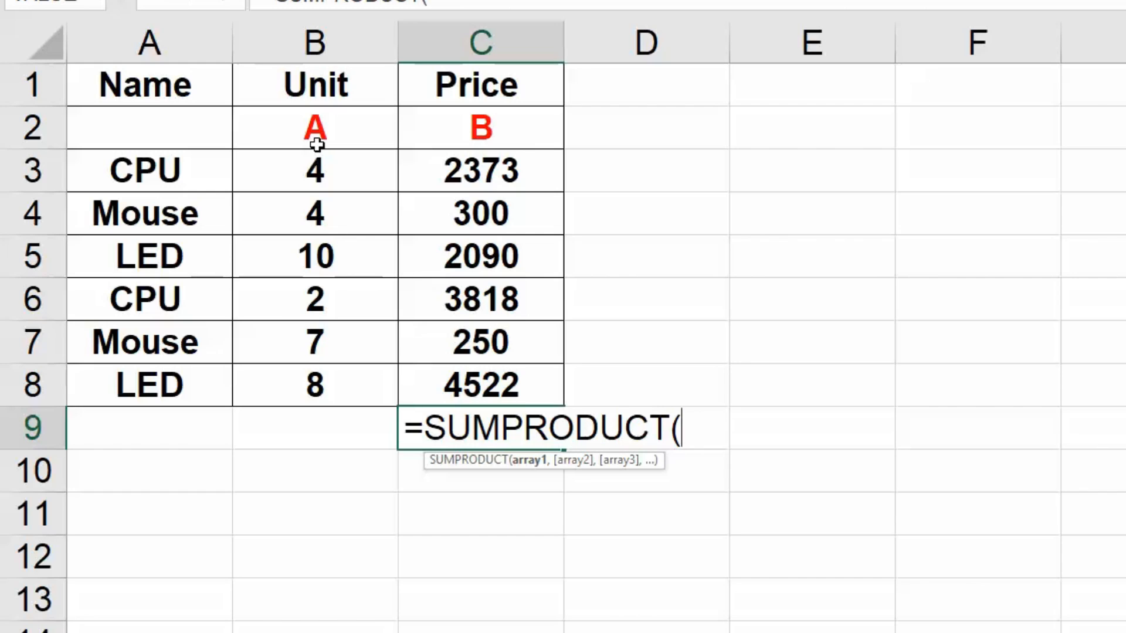
{"action": "left_click_drag", "start_coordinate": [326, 168], "coordinate": [330, 386]}
{"action": "type", "text": ","}
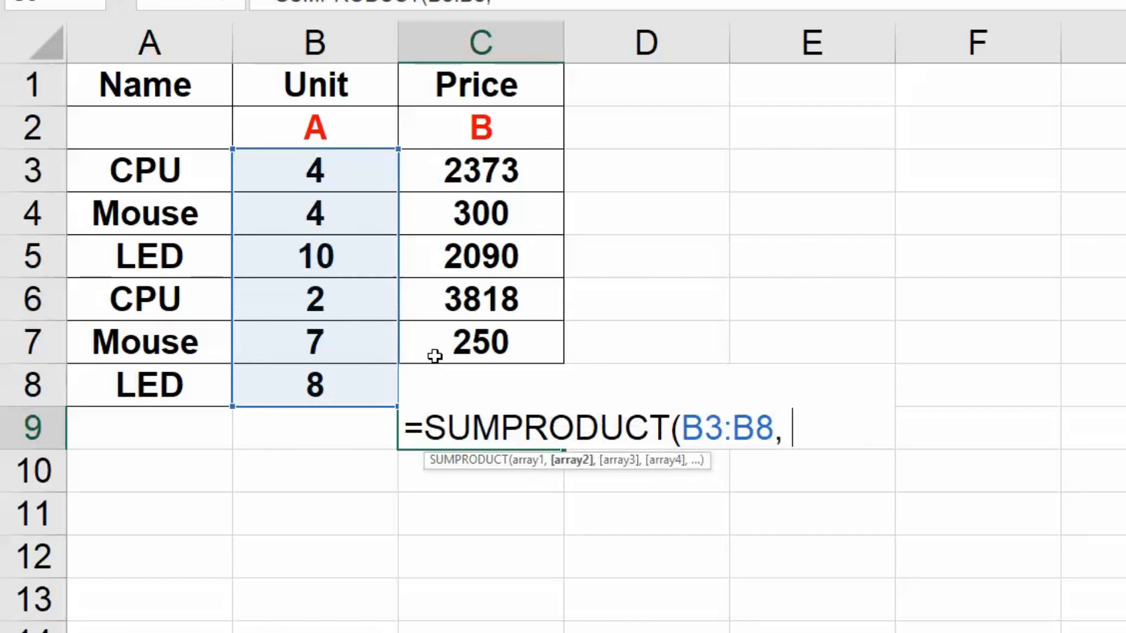
{"action": "left_click_drag", "start_coordinate": [507, 159], "coordinate": [500, 387]}
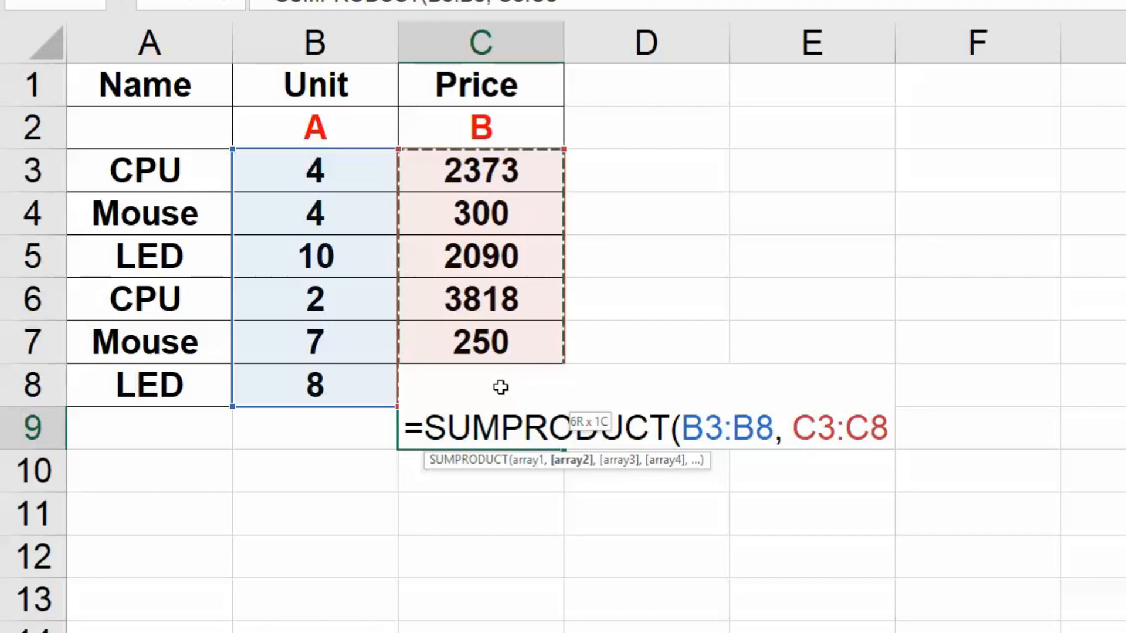
{"action": "type", "text": ")"}
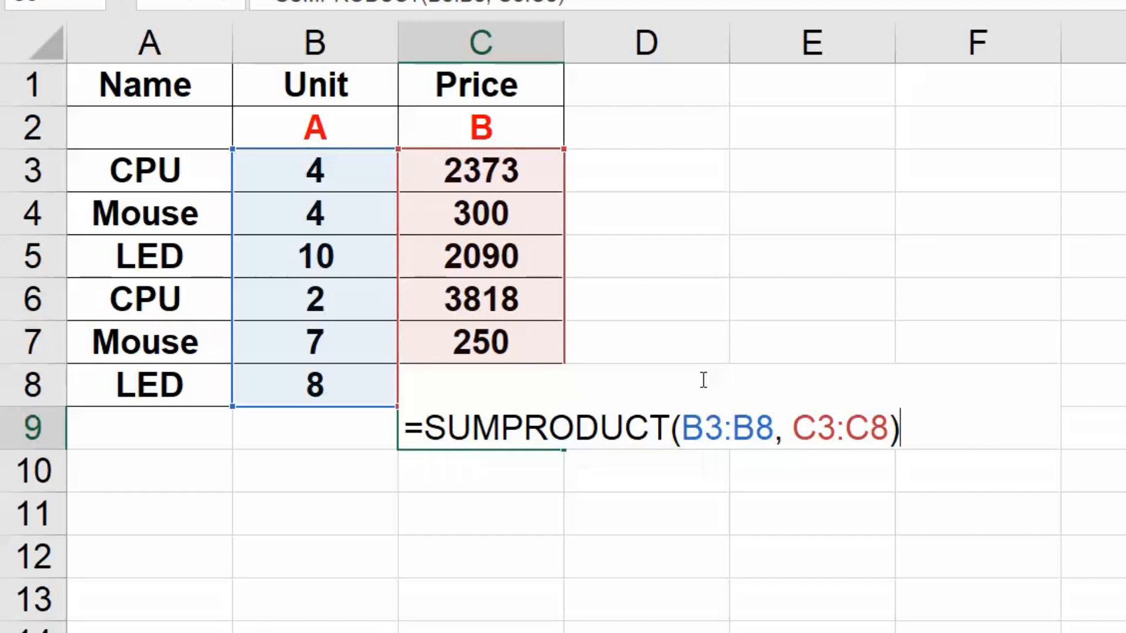
{"action": "key", "text": "Return"}
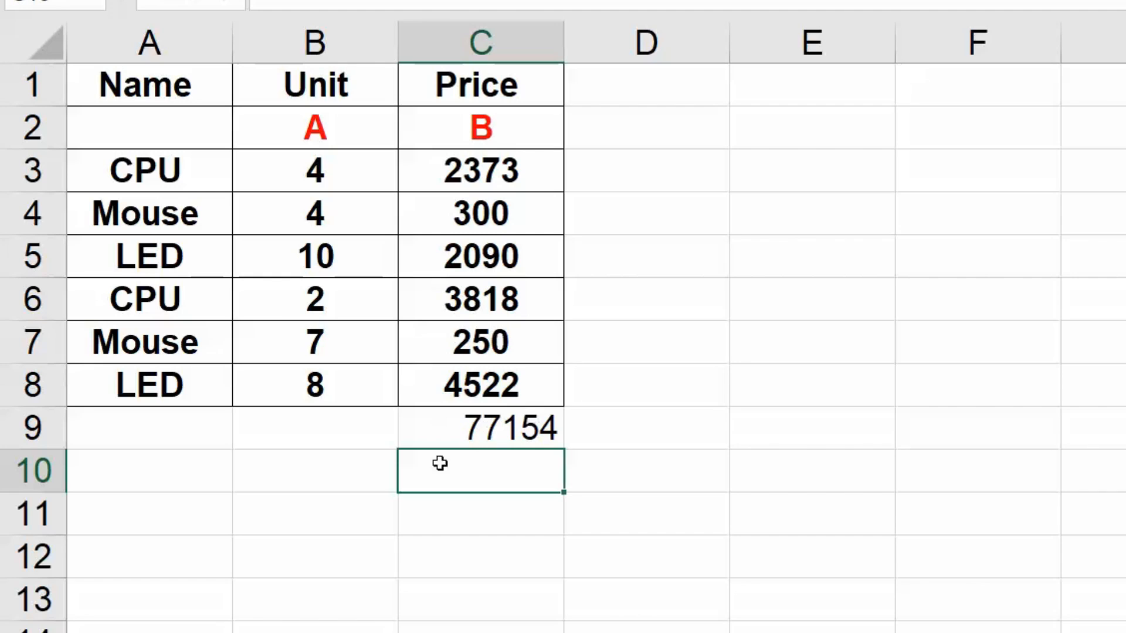
Step: Center the SUMPRODUCT result horizontally in cell C9
{"action": "left_click", "coordinate": [491, 421]}
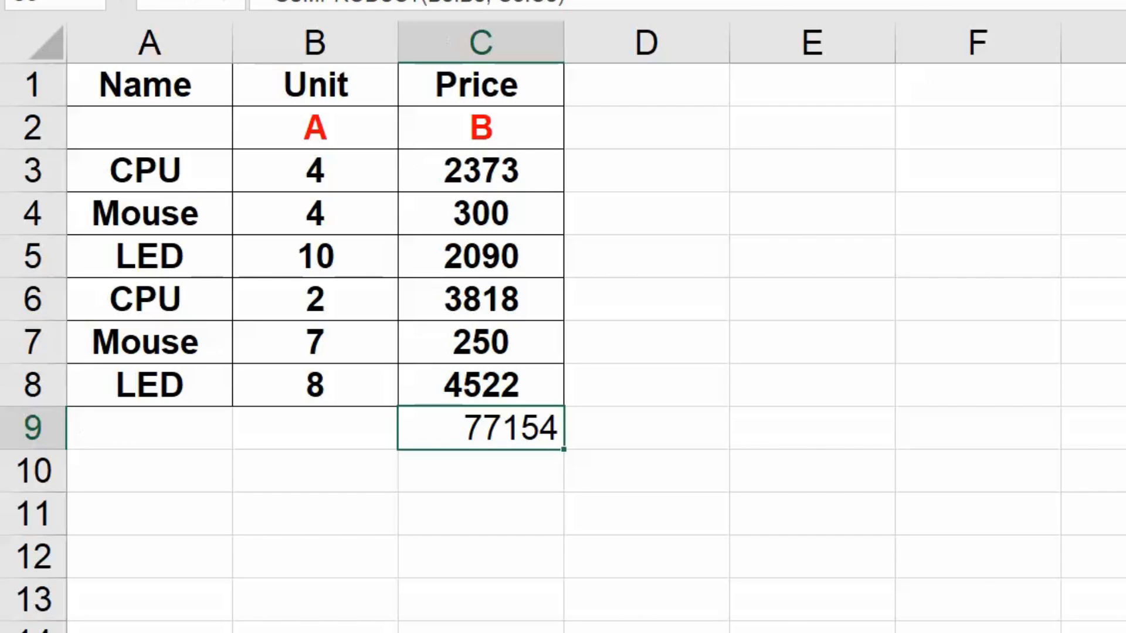
{"action": "key", "text": "alt+h"}
{"action": "key", "text": "a"}
{"action": "key", "text": "c"}
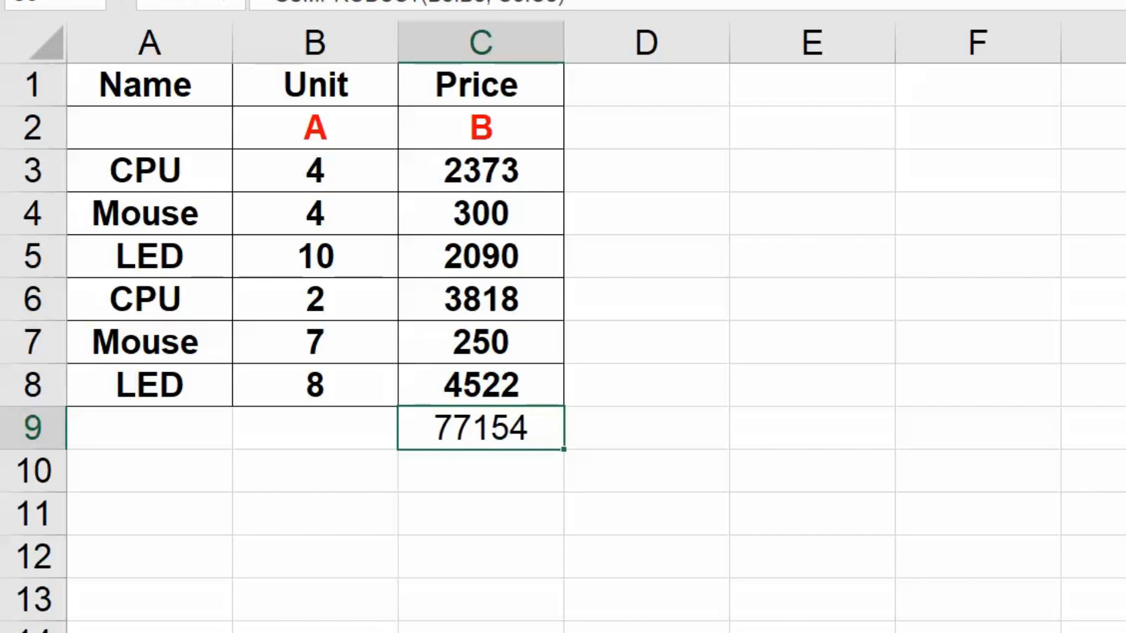
Step: Multiply unit by price with =B3*C3 in cell D3 and fill the formula down to D8
{"action": "left_click", "coordinate": [611, 191]}
{"action": "type", "text": "="}
{"action": "left_click", "coordinate": [348, 179]}
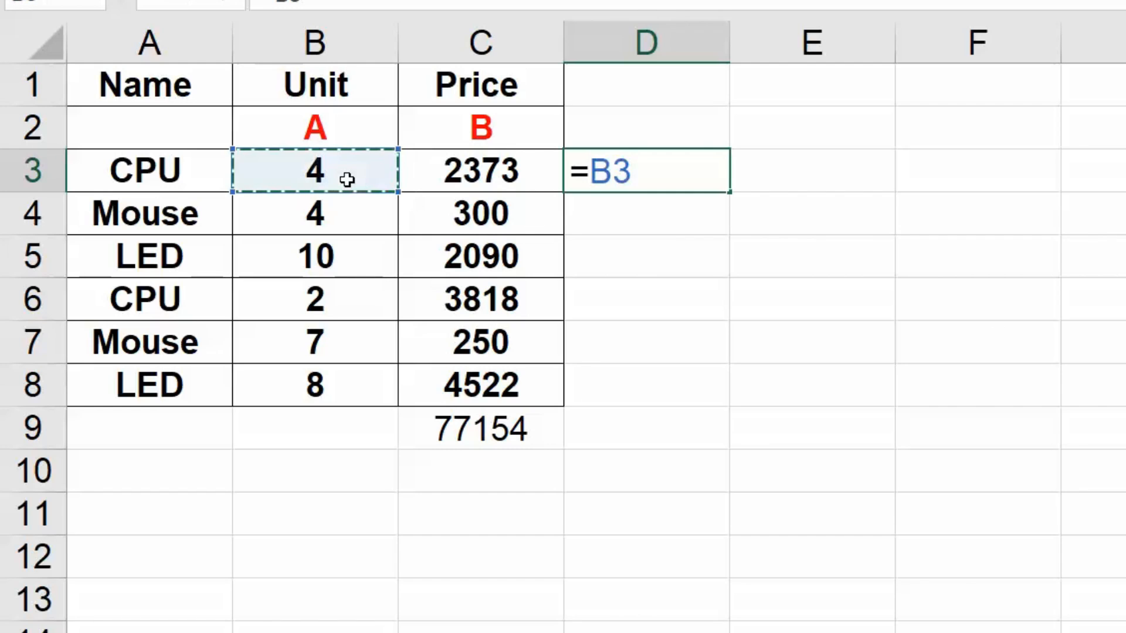
{"action": "type", "text": "*"}
{"action": "left_click", "coordinate": [467, 169]}
{"action": "key", "text": "Return"}
{"action": "left_click", "coordinate": [710, 173]}
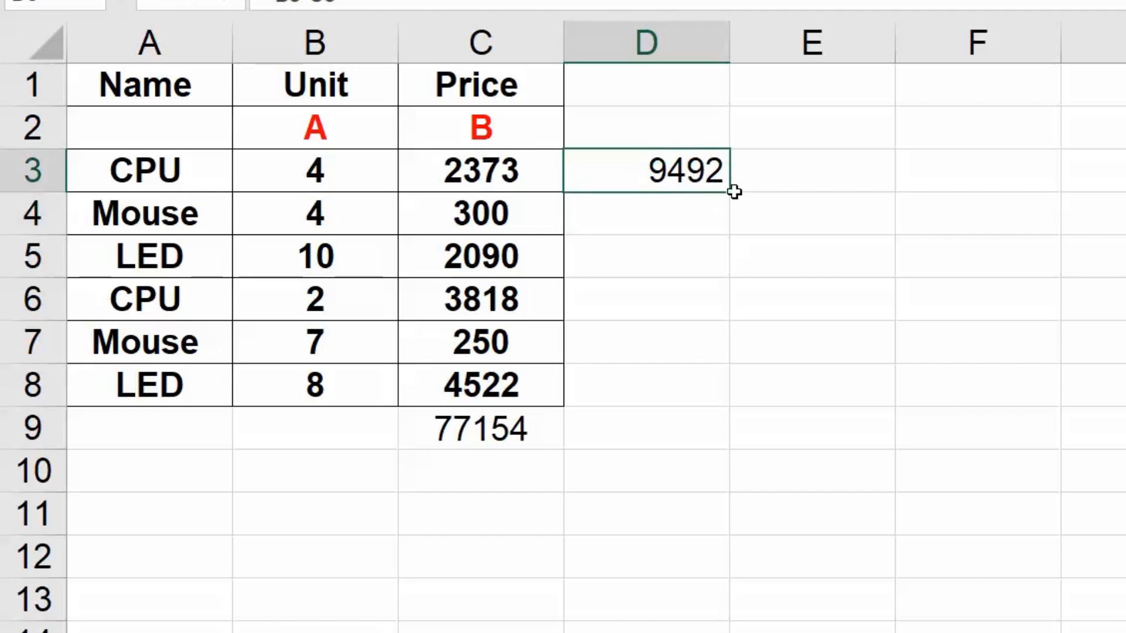
{"action": "left_click_drag", "start_coordinate": [730, 192], "coordinate": [730, 407]}
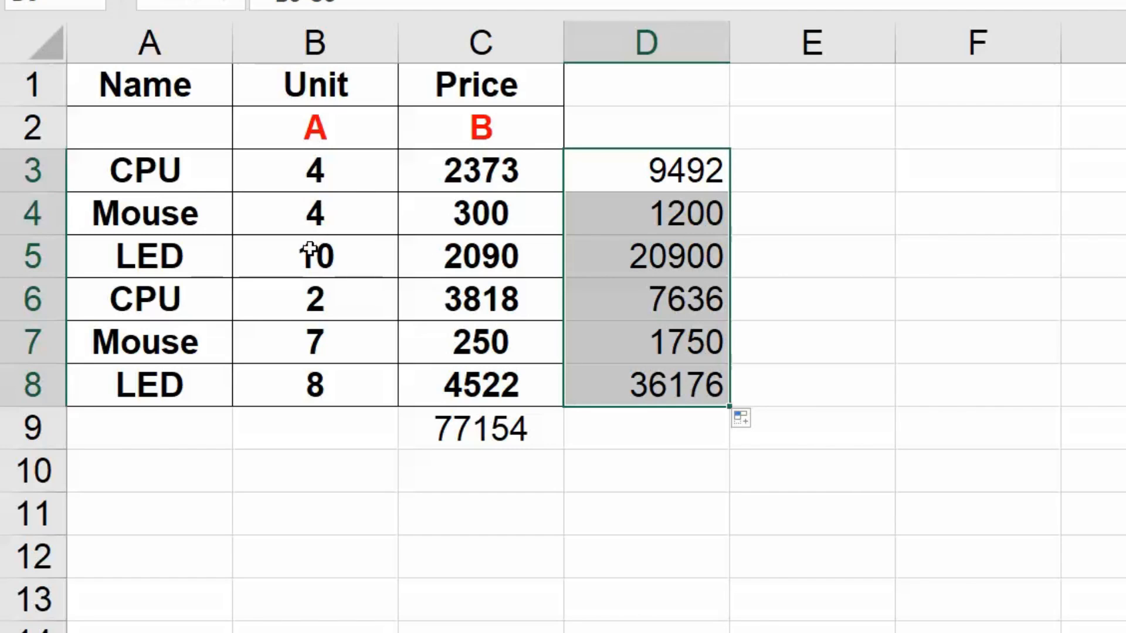
Step: Sum the row products D3:D8 in cell D9 with AutoSum and compare the total with the SUMPRODUCT result in C9
{"action": "left_click", "coordinate": [661, 427]}
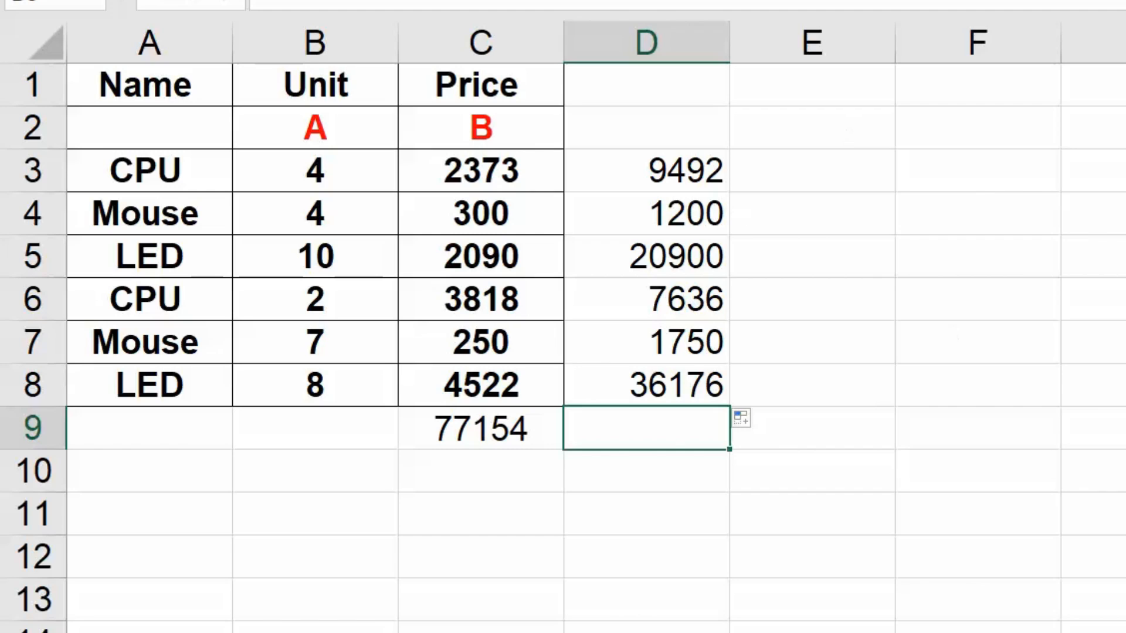
{"action": "key", "text": "alt+equal"}
{"action": "key", "text": "Return"}
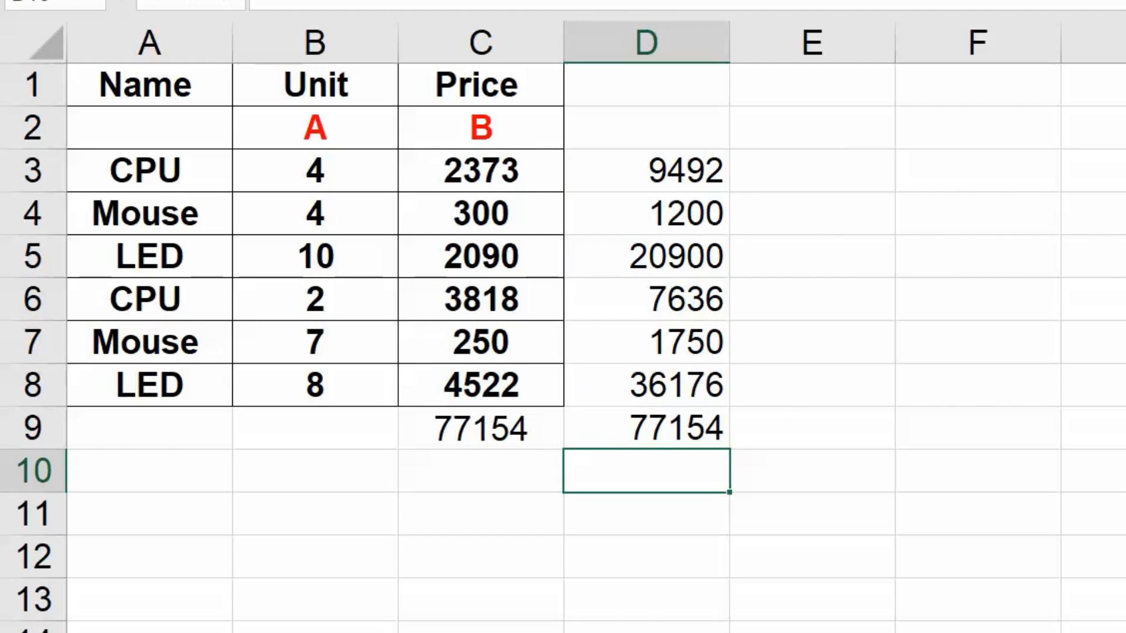
{"action": "left_click", "coordinate": [691, 429]}
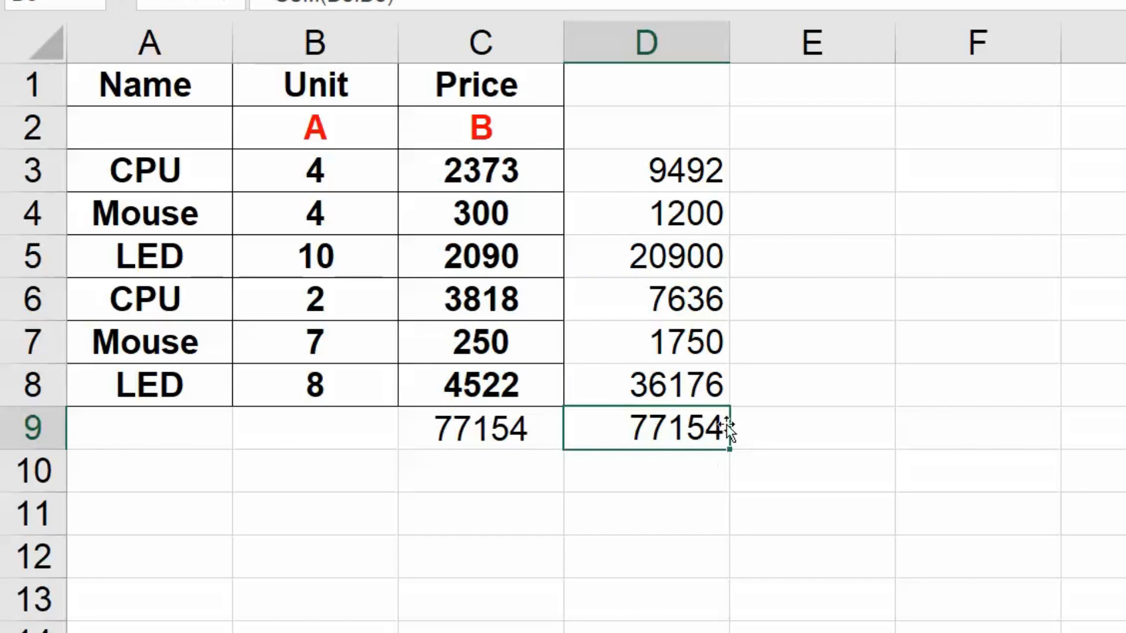
{"action": "left_click_drag", "start_coordinate": [692, 212], "coordinate": [685, 412]}
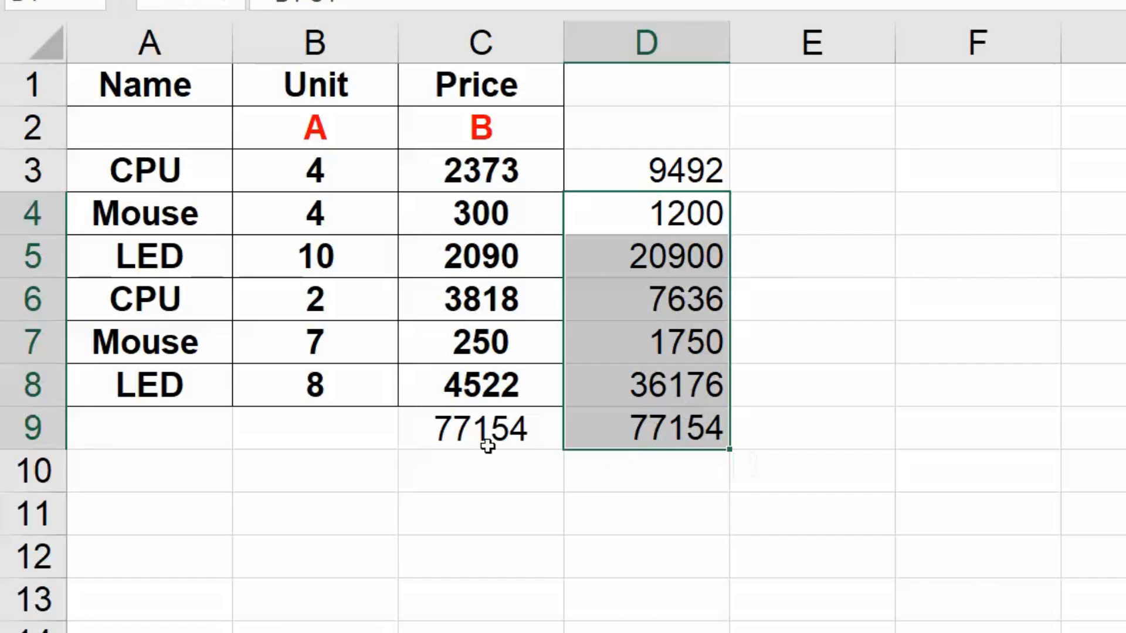
{"action": "left_click", "coordinate": [495, 428]}
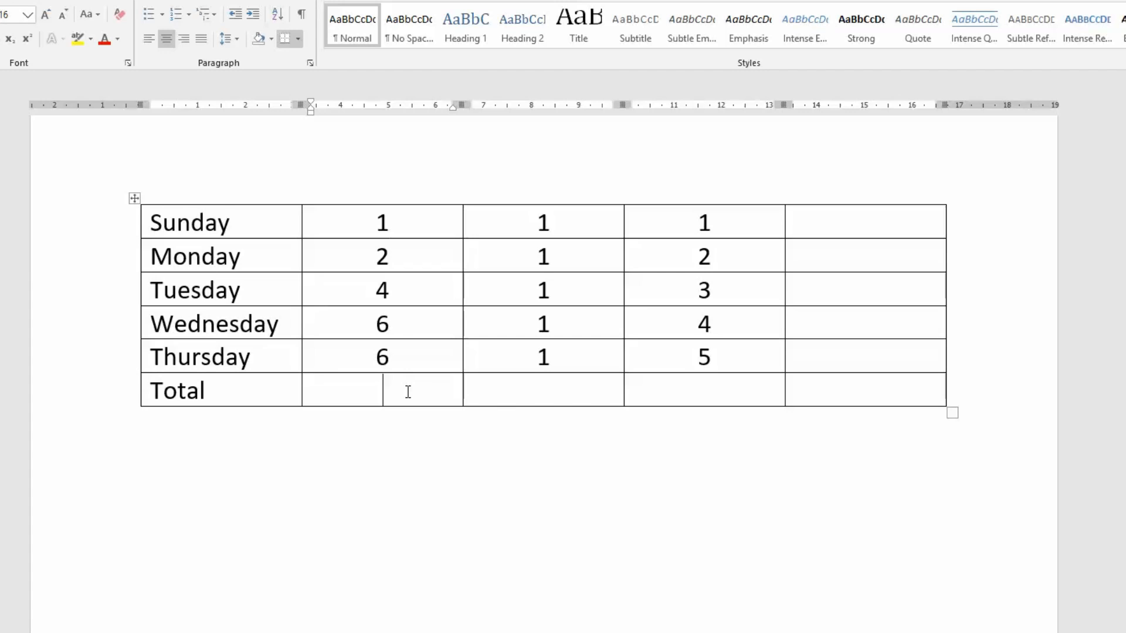
Step: In the Word table, insert the field { =sum(above) } in the second column of the Total row and calculate it
{"action": "key", "text": "ctrl+F9"}
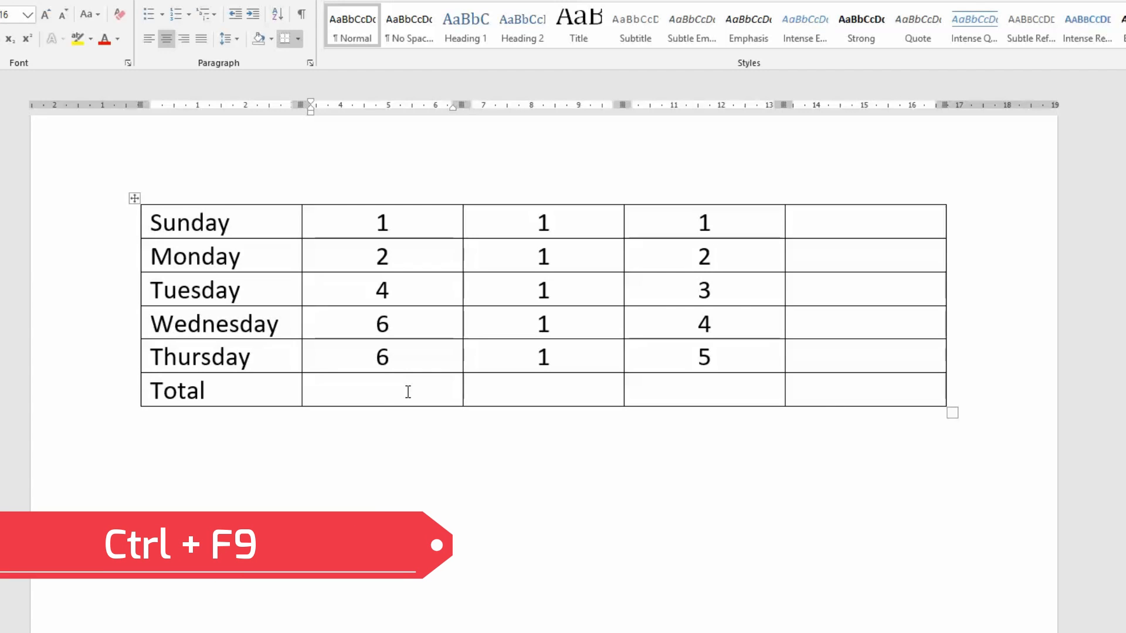
{"action": "key", "text": "ctrl+F9"}
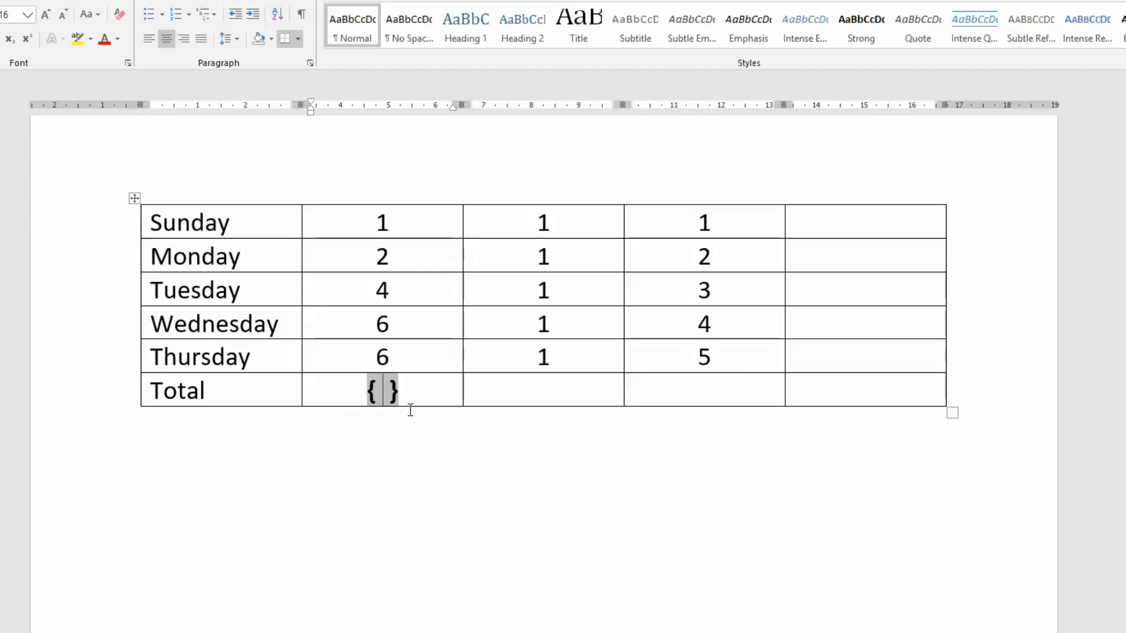
{"action": "type", "text": "=s"}
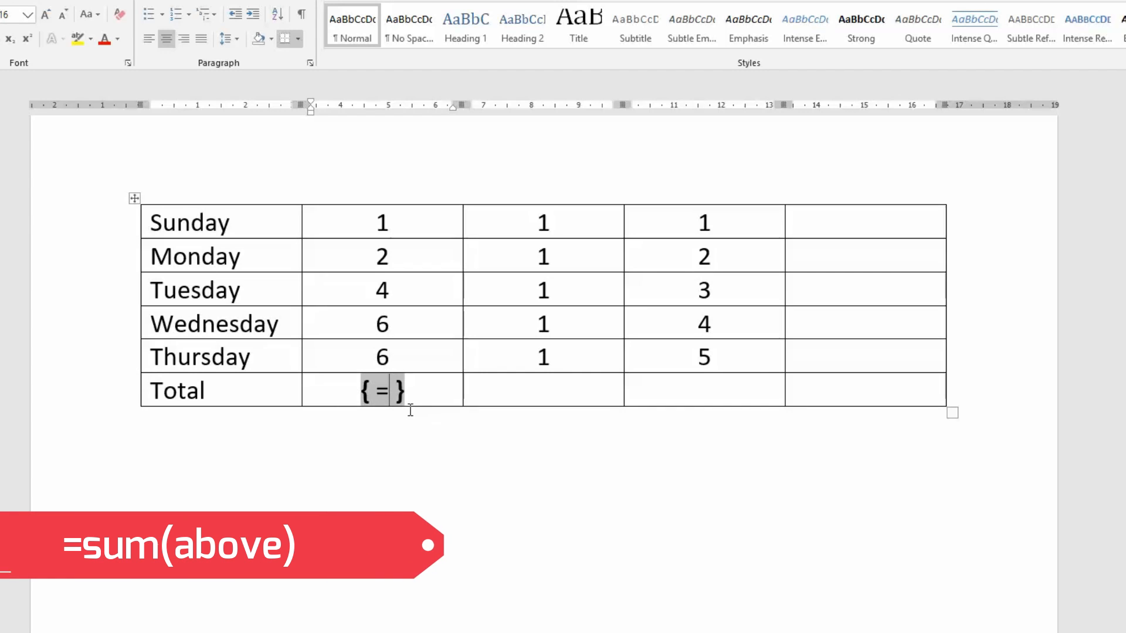
{"action": "type", "text": "um"}
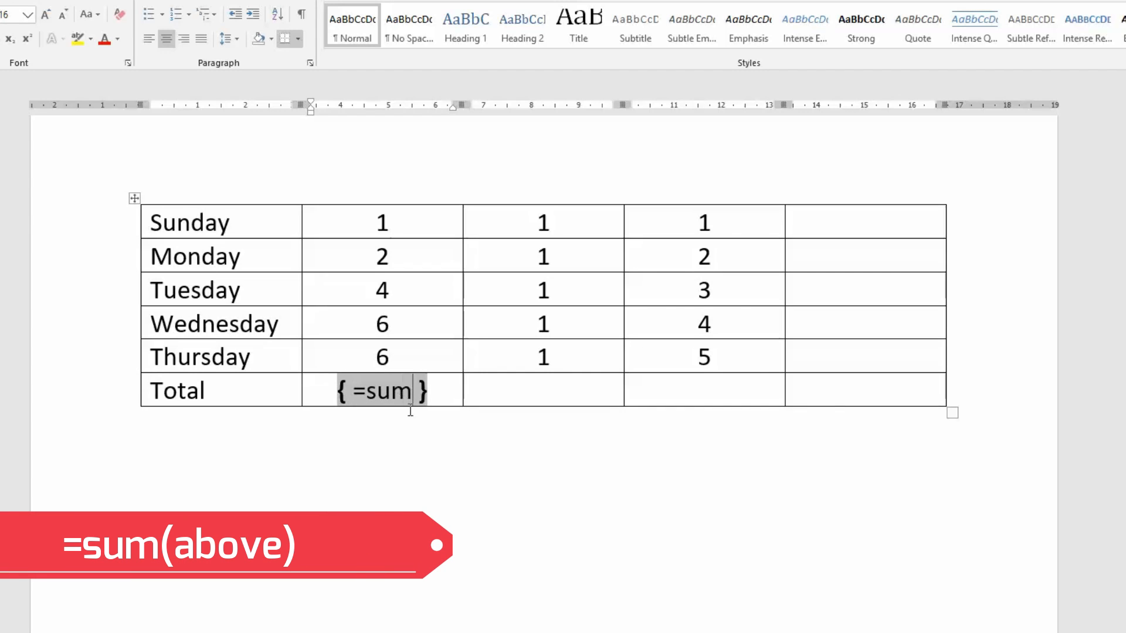
{"action": "type", "text": "("}
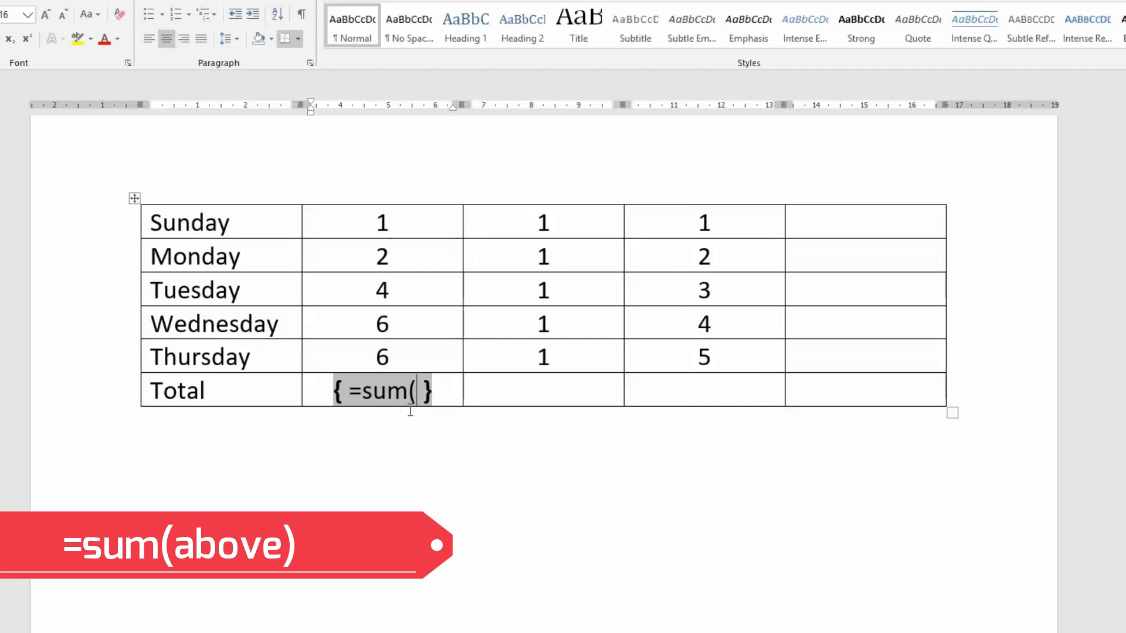
{"action": "type", "text": "abov"}
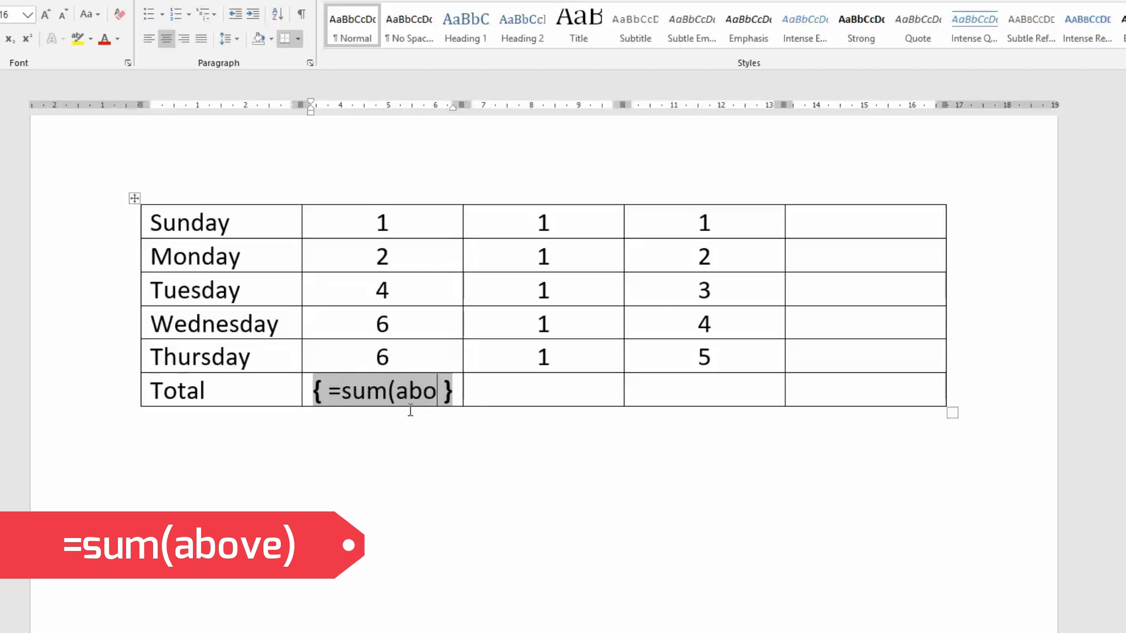
{"action": "type", "text": "e)"}
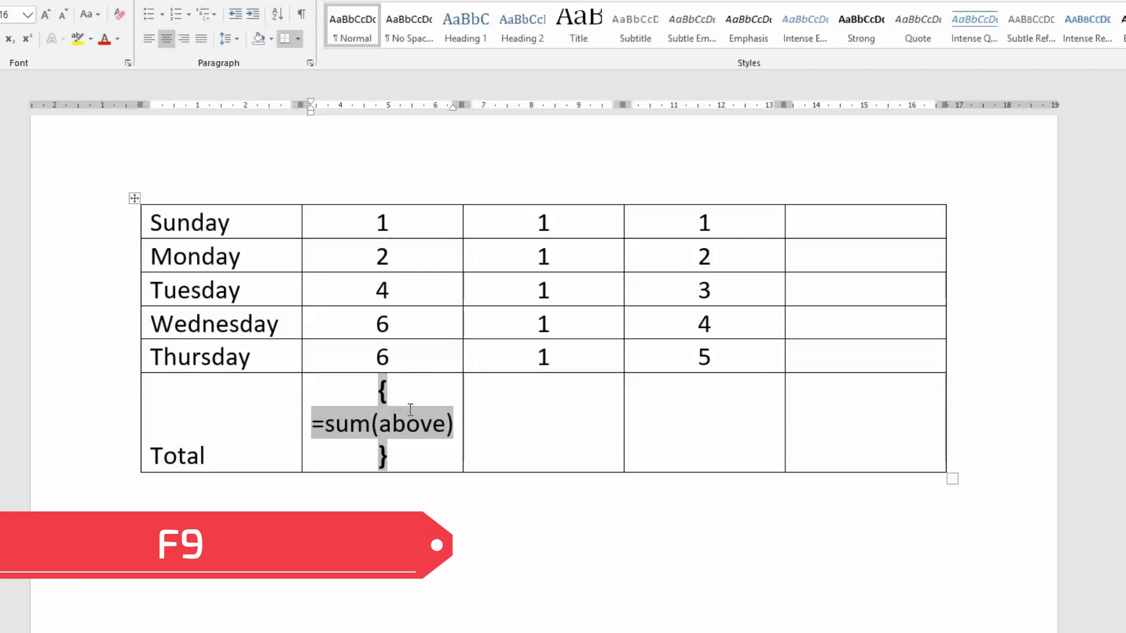
{"action": "key", "text": "F9"}
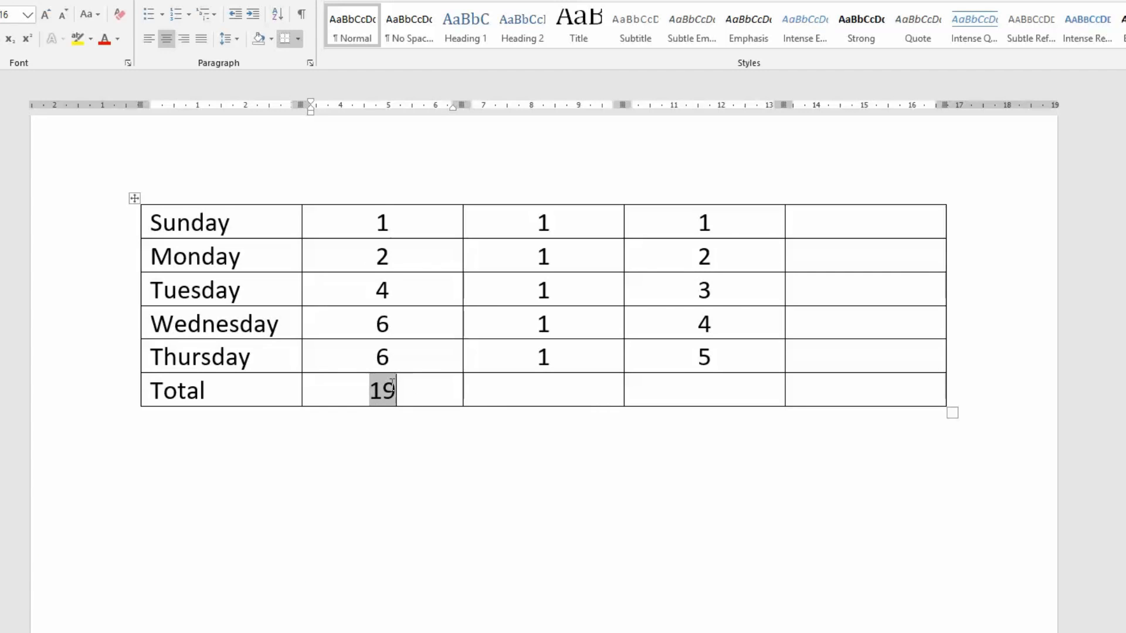
Step: Copy the second column's total field into the third and fourth columns of the Total row and update both fields
{"action": "double_click", "coordinate": [367, 388]}
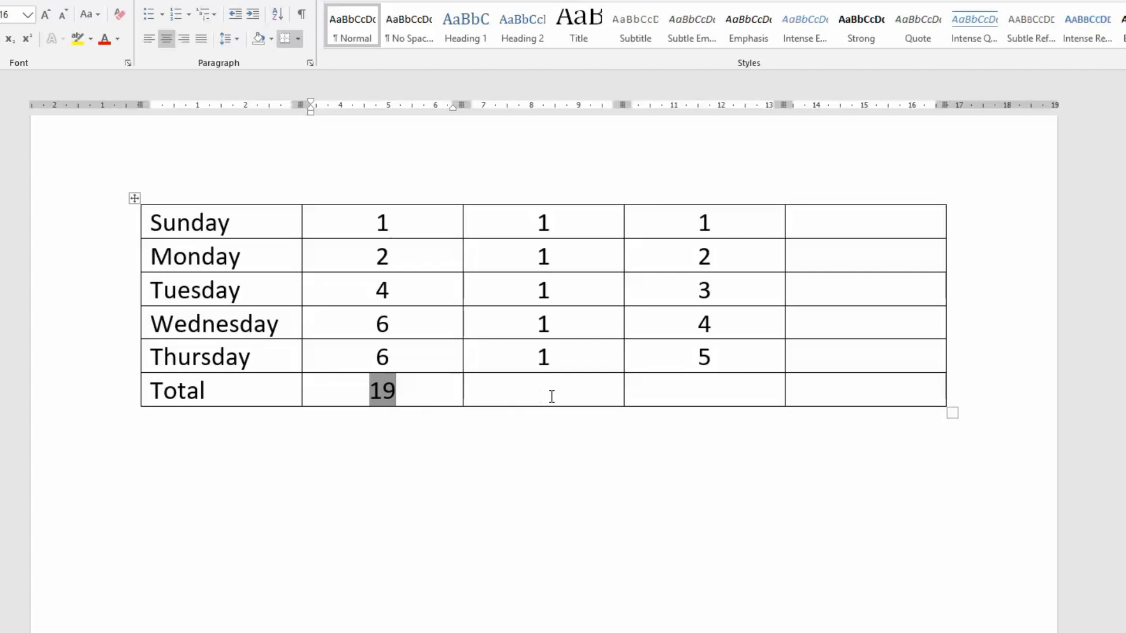
{"action": "left_click_drag", "start_coordinate": [551, 396], "coordinate": [698, 394]}
{"action": "type", "text": "19\t19"}
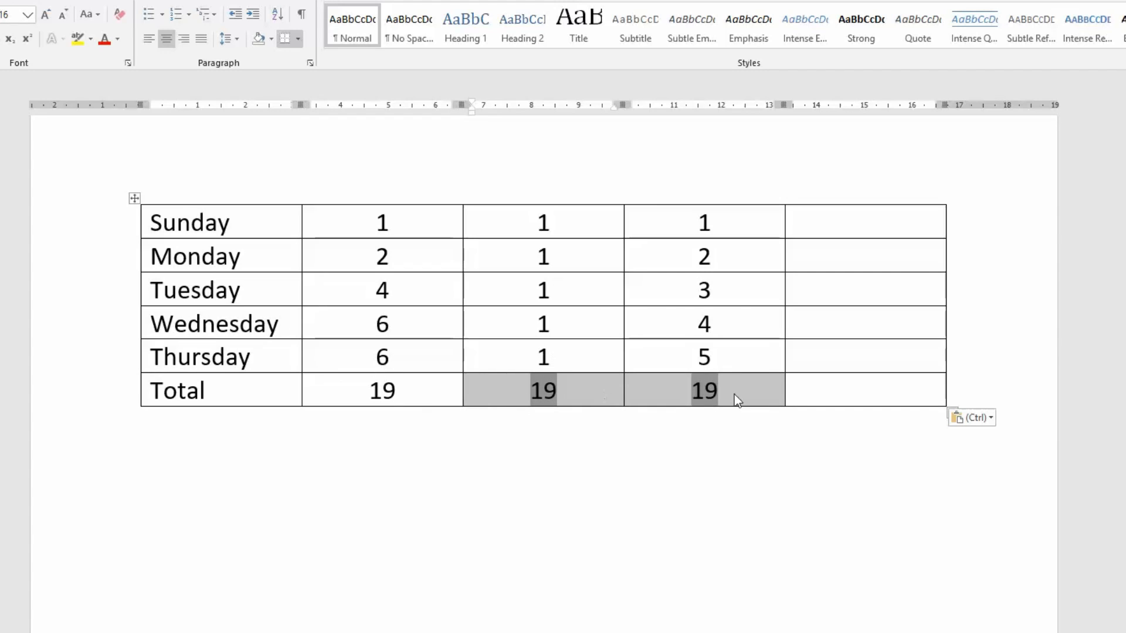
{"action": "key", "text": "F9"}
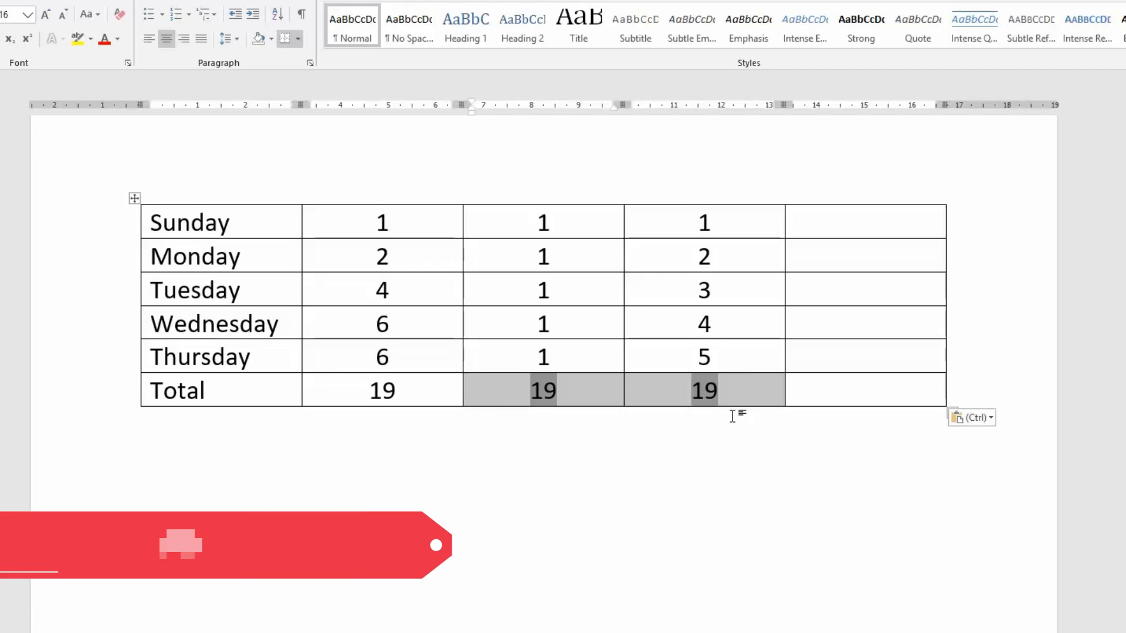
{"action": "key", "text": "F9"}
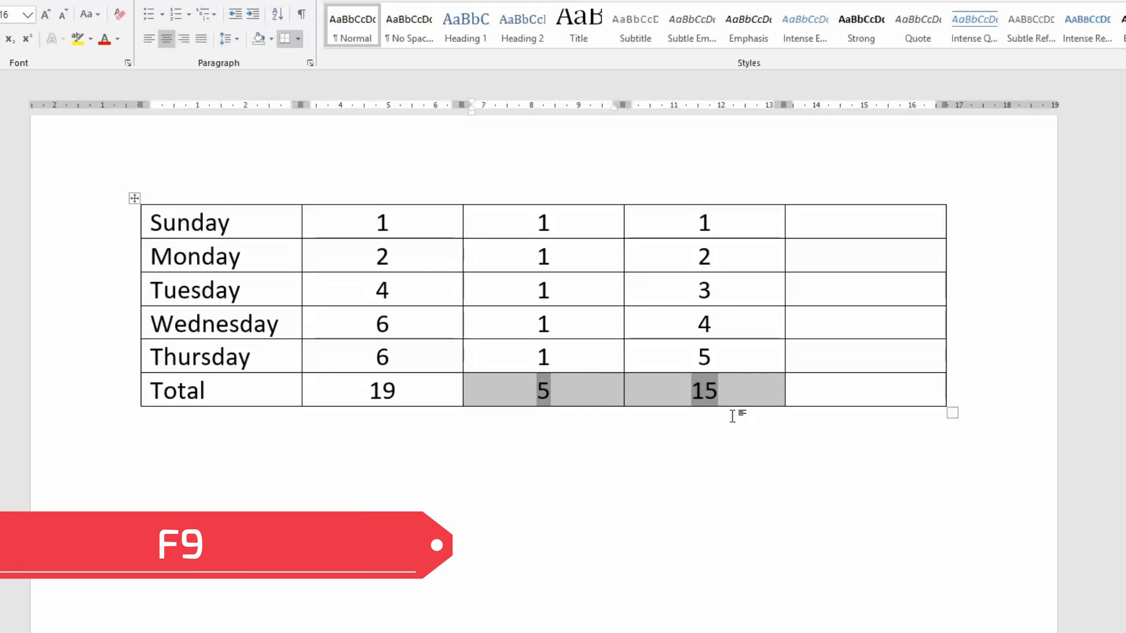
{"action": "left_click", "coordinate": [732, 416]}
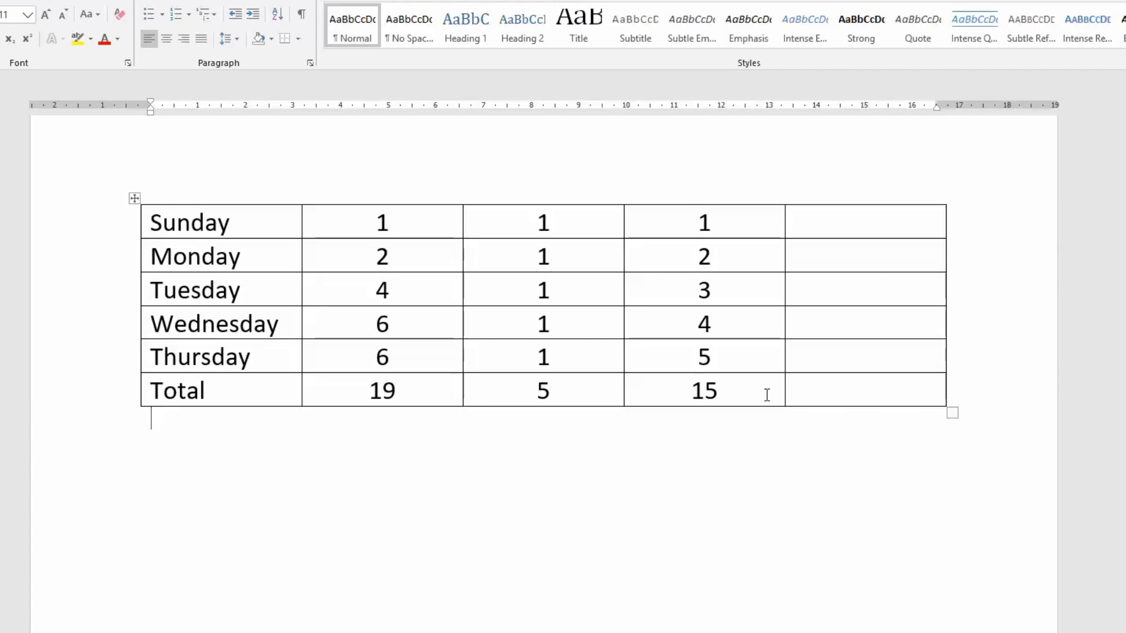
Step: Insert the field { =sum(left) } in the last column of the Sunday row and calculate it
{"action": "left_click", "coordinate": [914, 233]}
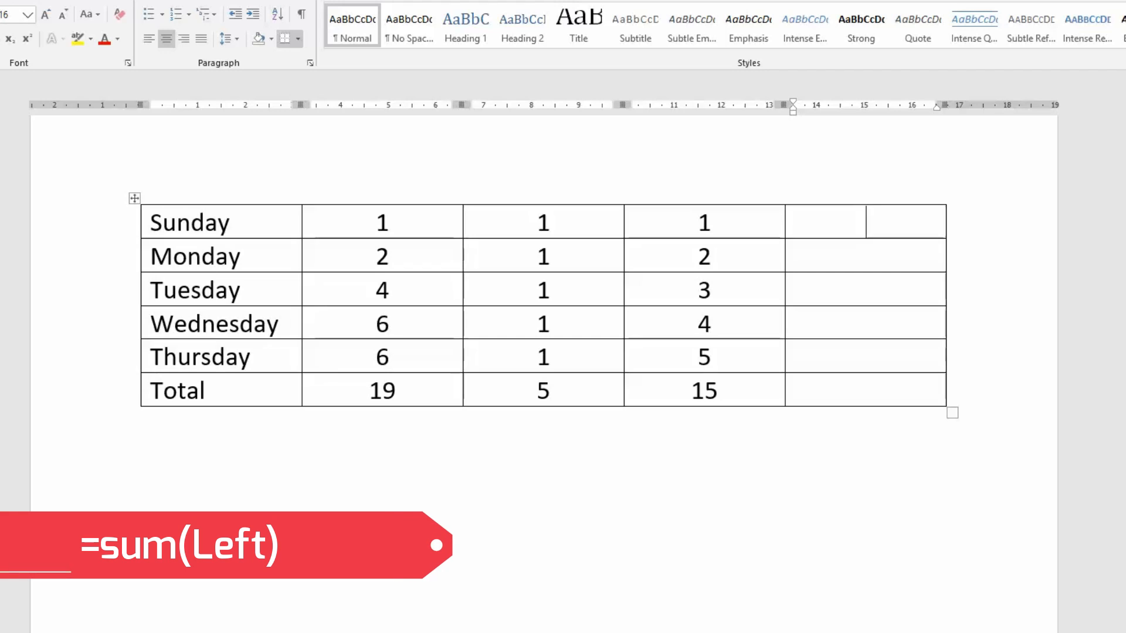
{"action": "key", "text": "ctrl+F9"}
{"action": "type", "text": "=s"}
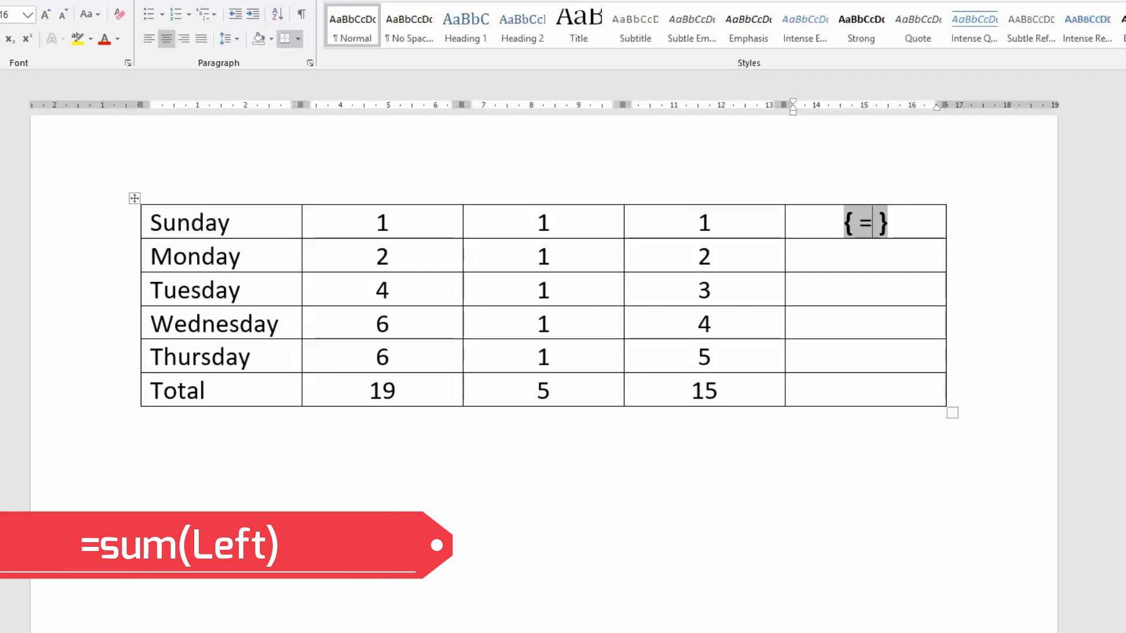
{"action": "type", "text": "um"}
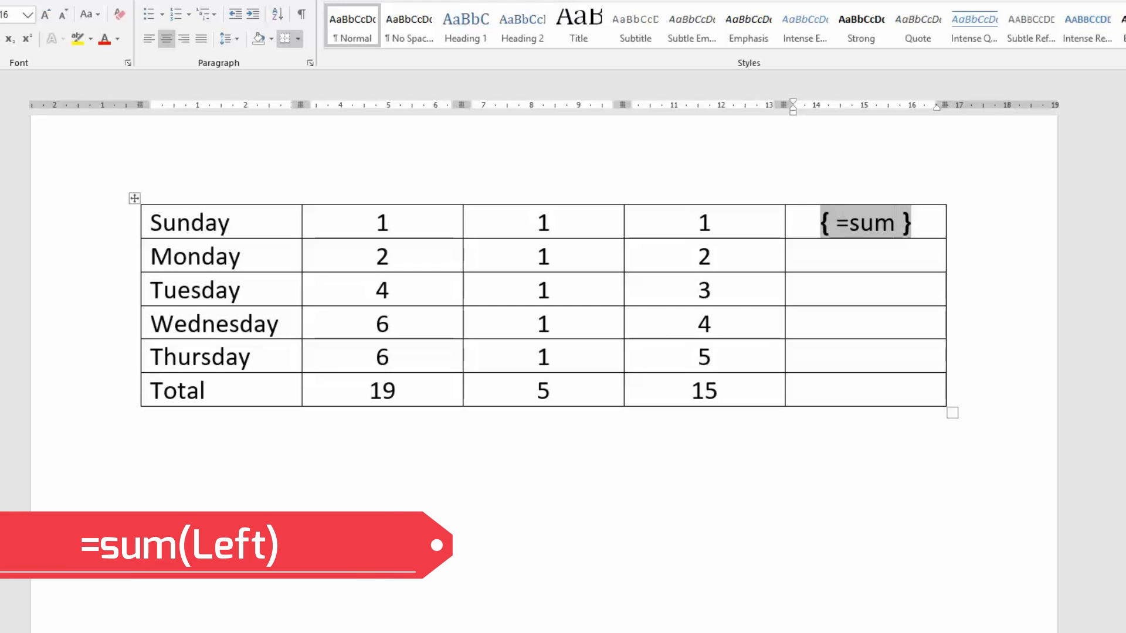
{"action": "type", "text": "("}
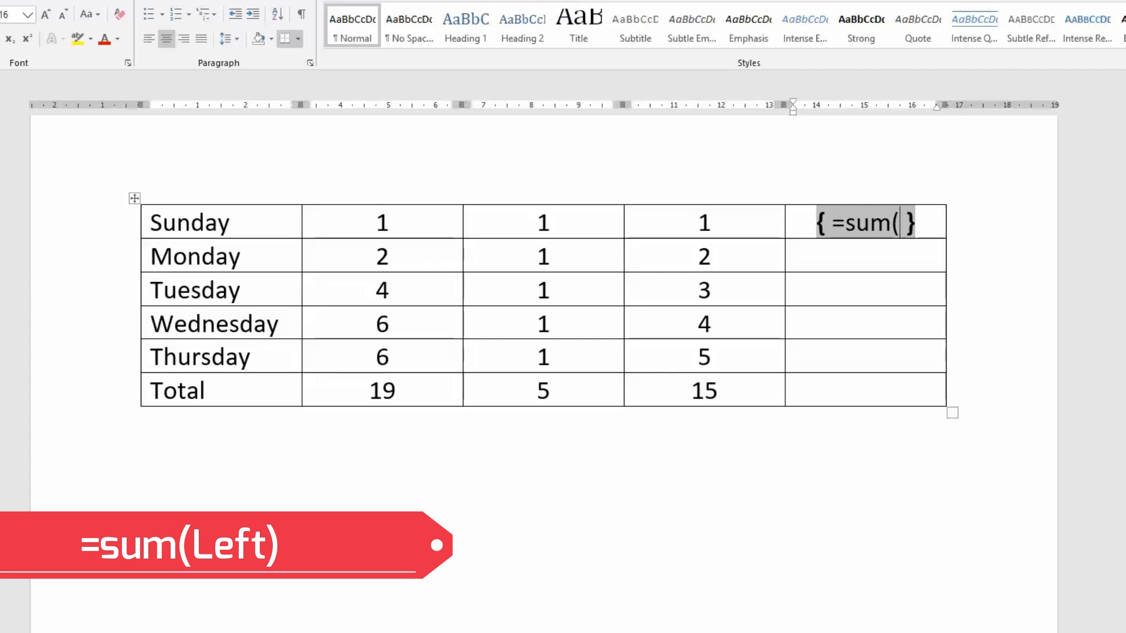
{"action": "type", "text": "left)"}
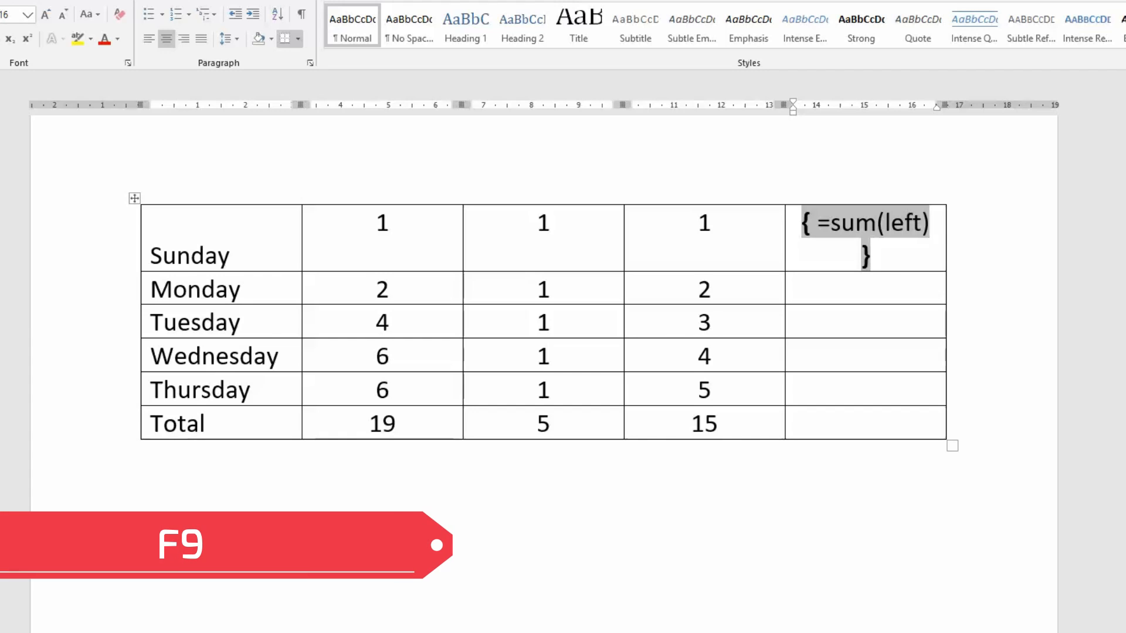
{"action": "key", "text": "F9"}
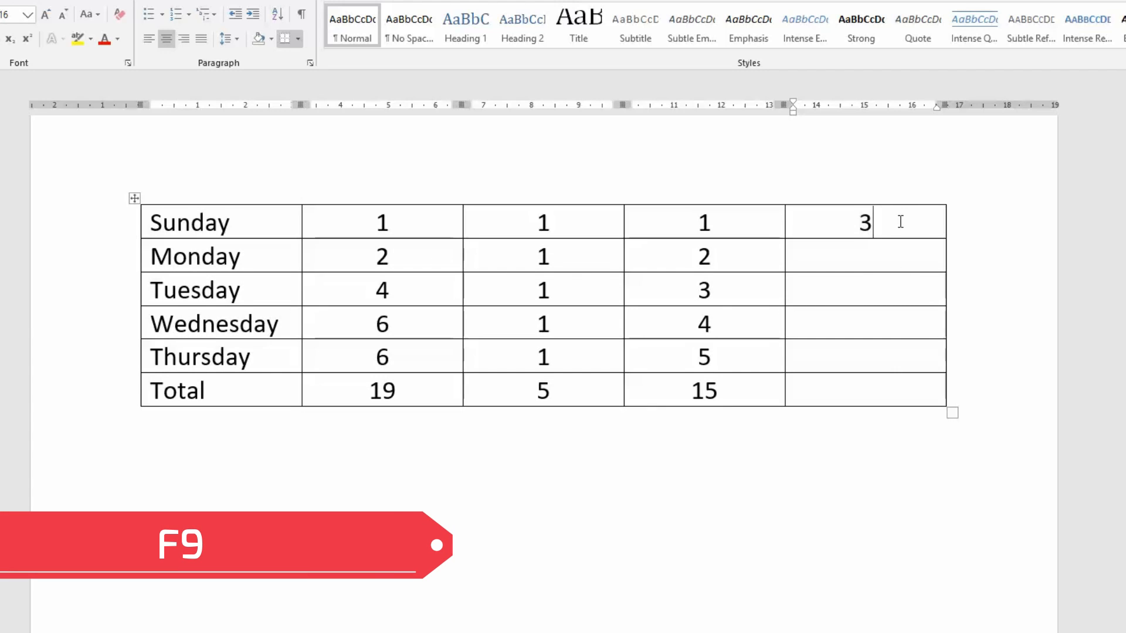
Step: Copy Sunday's row-total field into the last column from Monday through Total and update all the row totals
{"action": "left_click_drag", "start_coordinate": [869, 251], "coordinate": [955, 407]}
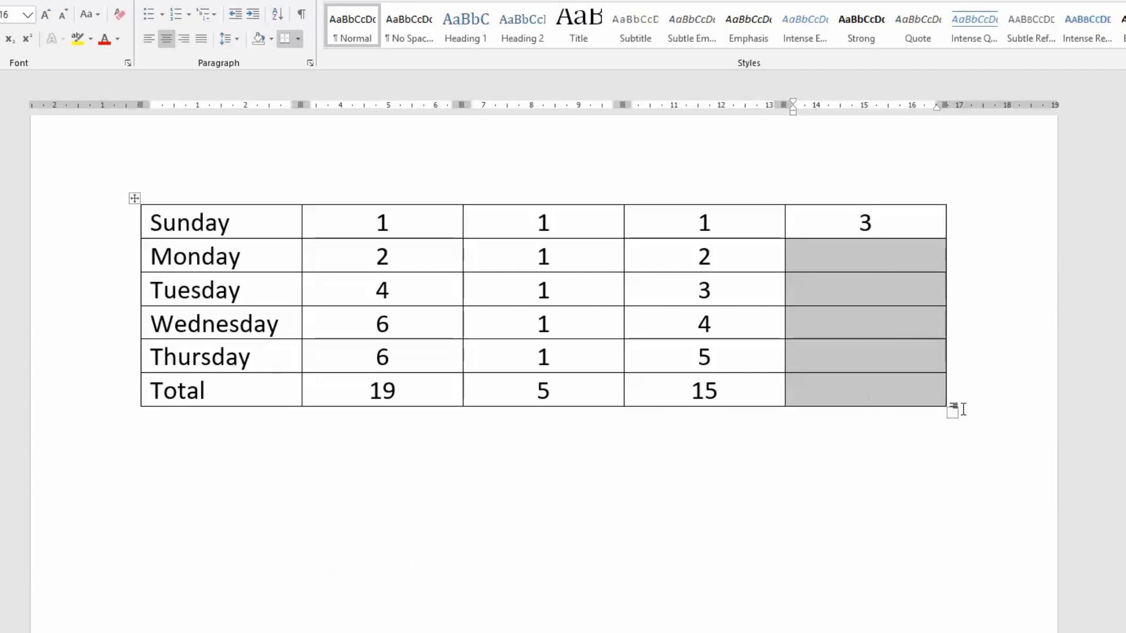
{"action": "key", "text": "ctrl+v"}
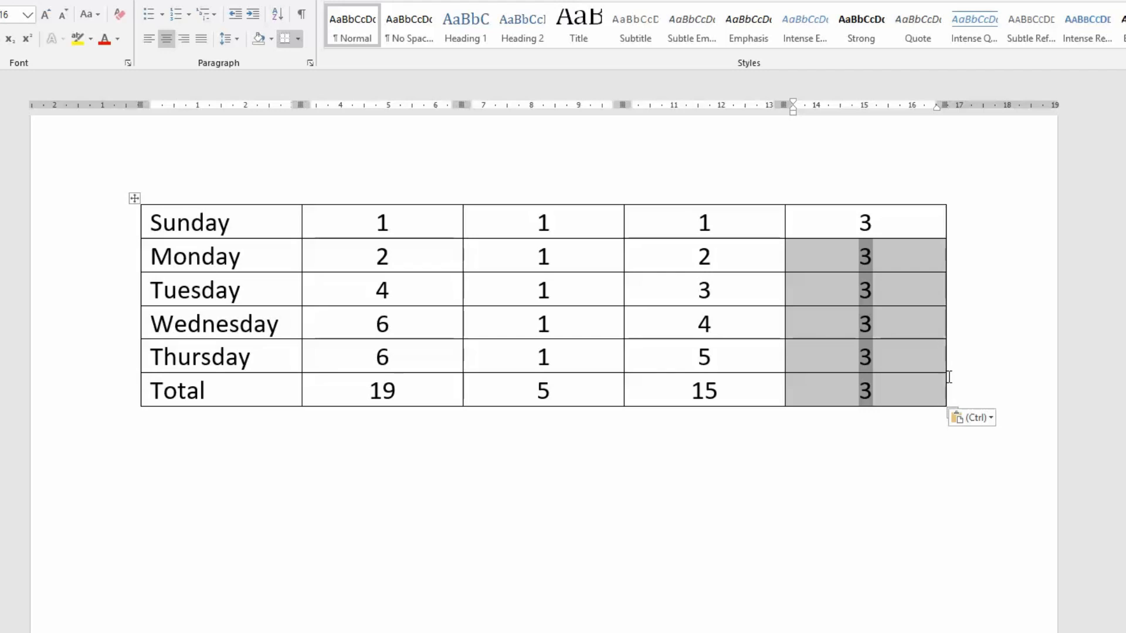
{"action": "left_click_drag", "start_coordinate": [810, 221], "coordinate": [834, 388]}
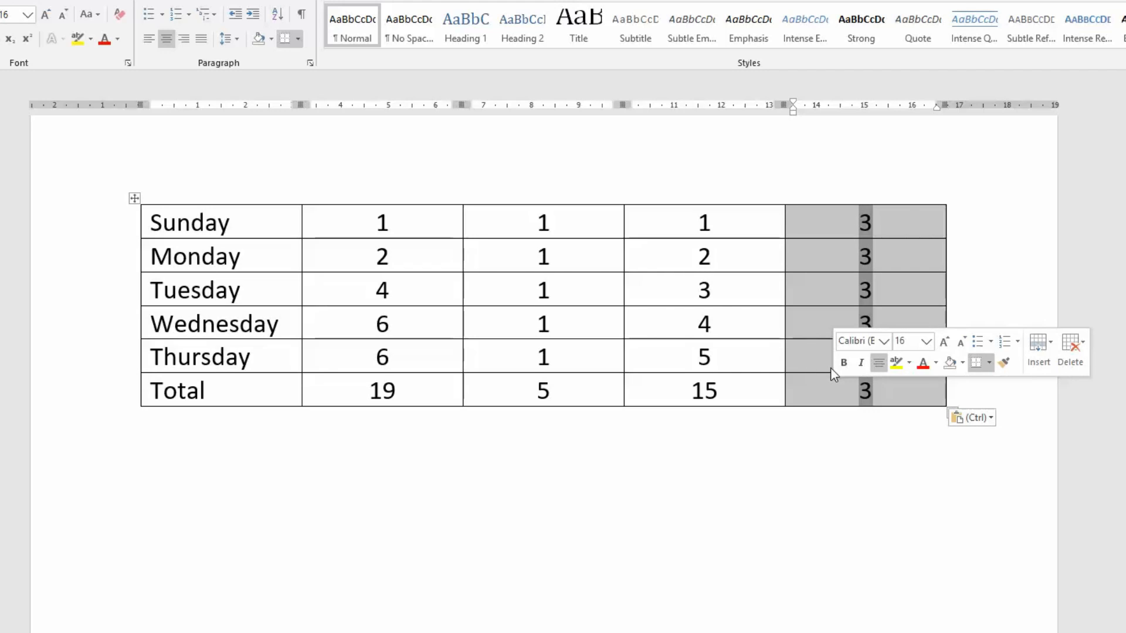
{"action": "key", "text": "F9"}
{"action": "left_click", "coordinate": [852, 434]}
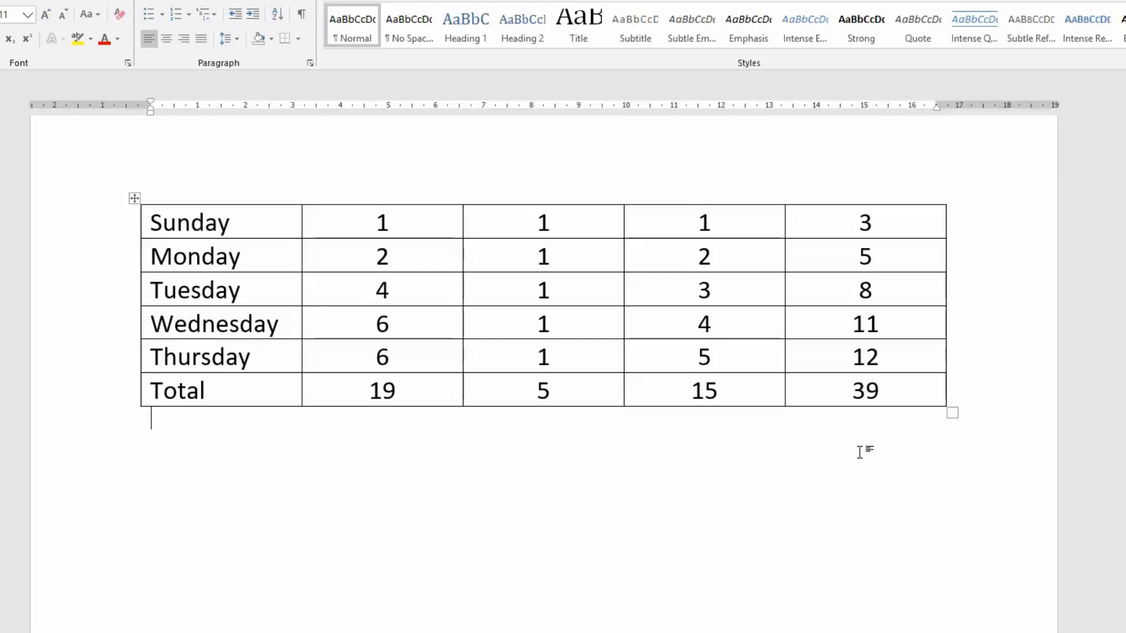
Step: Change Tuesday's value in the third column to 15 and update that column's total field
{"action": "left_click", "coordinate": [533, 291]}
{"action": "type", "text": "5"}
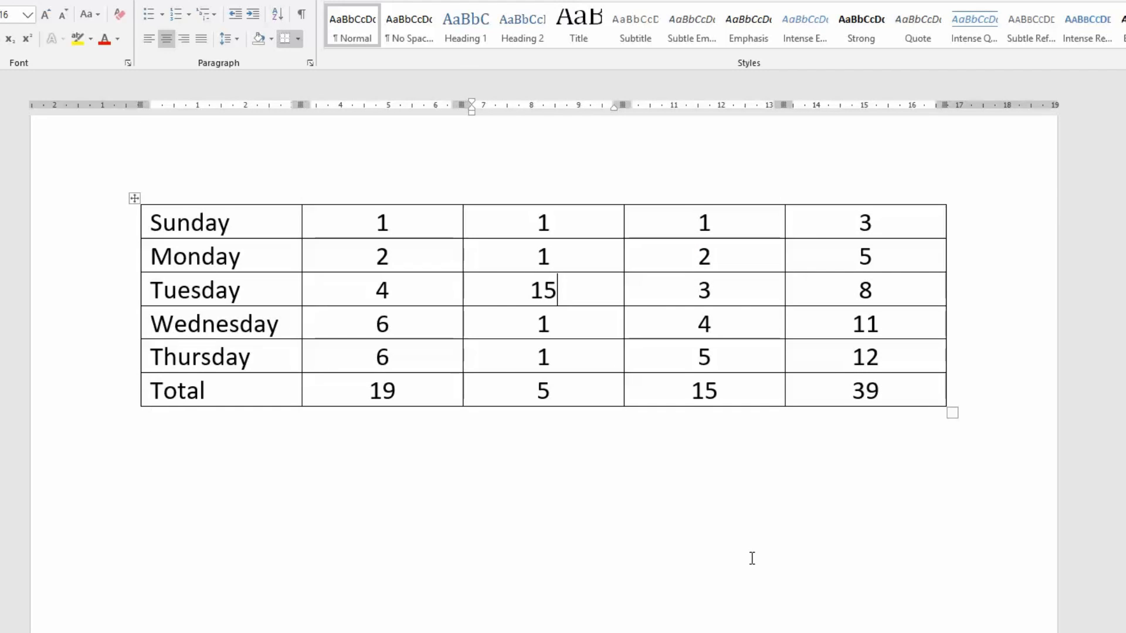
{"action": "left_click", "coordinate": [544, 602]}
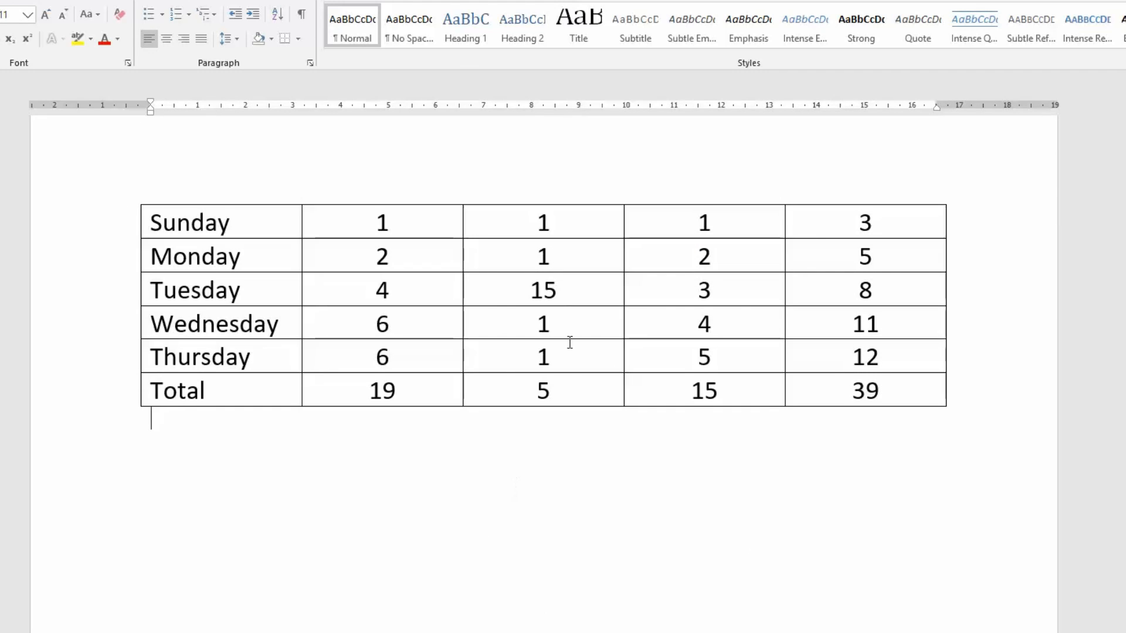
{"action": "left_click", "coordinate": [543, 394]}
{"action": "key", "text": "F9"}
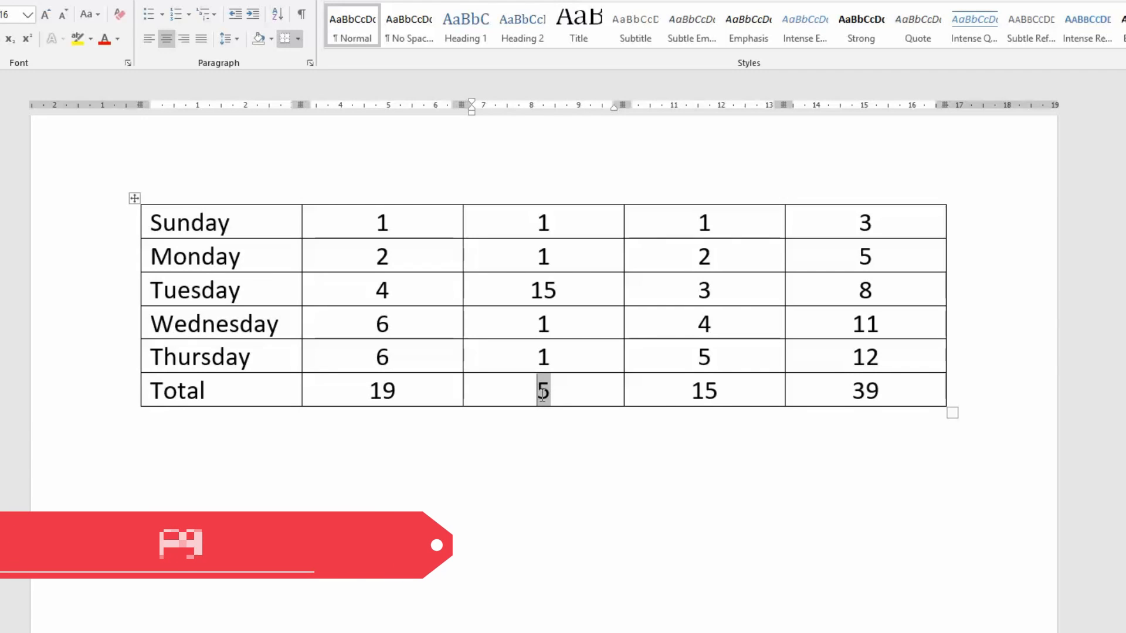
{"action": "left_click", "coordinate": [728, 487]}
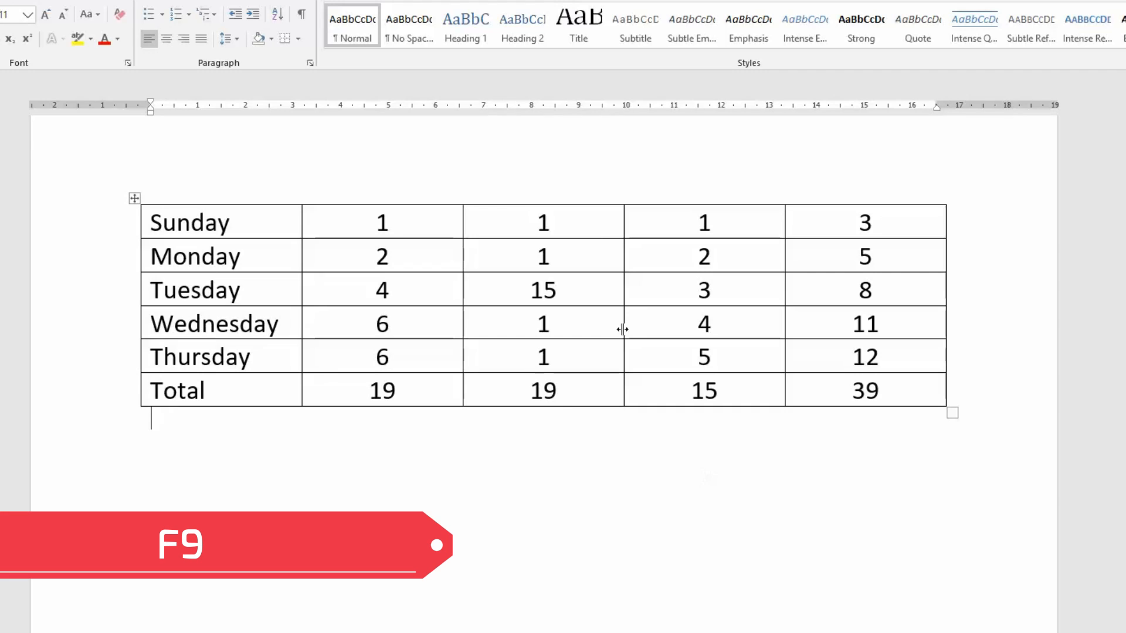